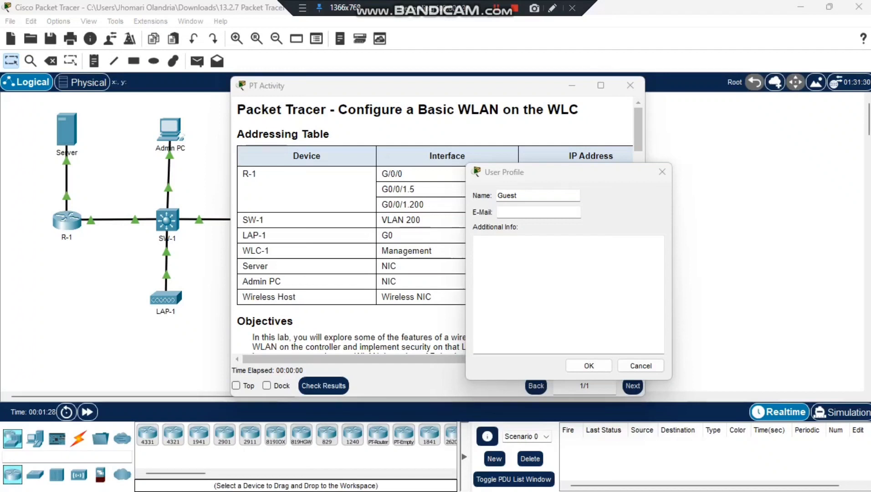
Step: Replace the Guest profile name with your own name, confirm, and move the activity window aside
key(BackSpace)
key(BackSpace)
key(BackSpace)
key(BackSpace)
key(BackSpace)
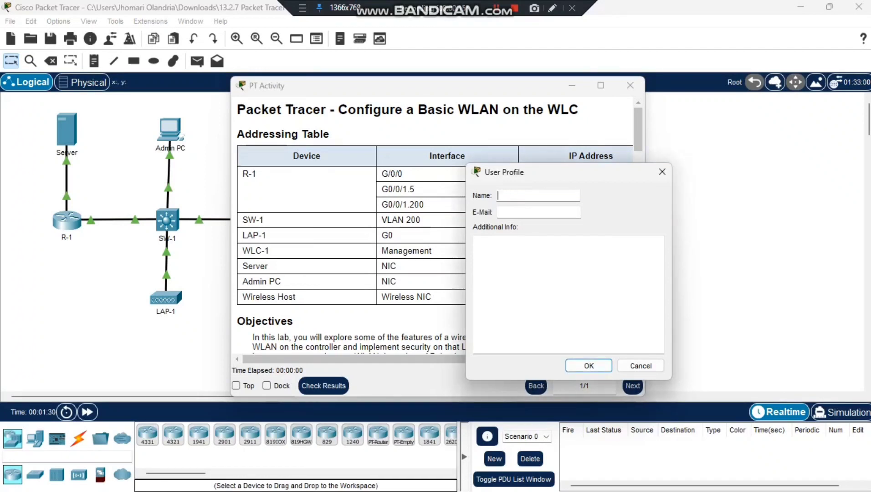
text(Olandria)
click(588, 365)
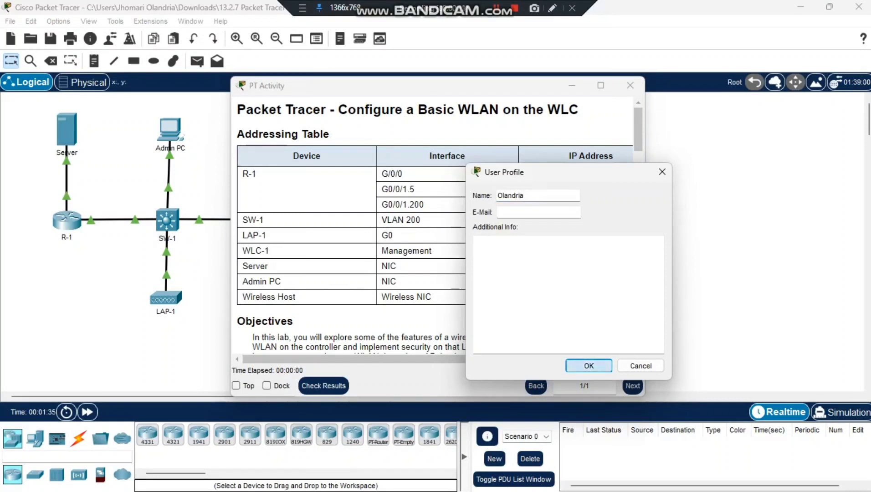
drag(416, 91, 495, 54)
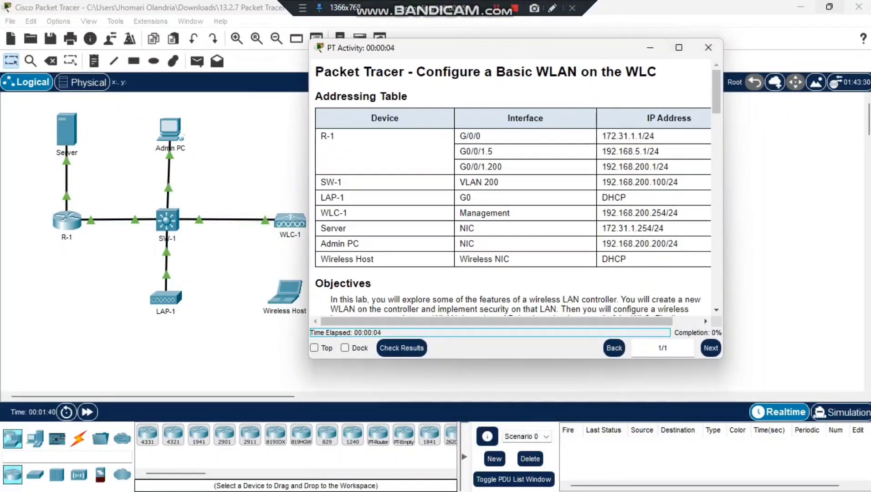
Step: Snap Packet Tracer to the left half and the PT Activity instructions to the right half
mouse_move(828, 6)
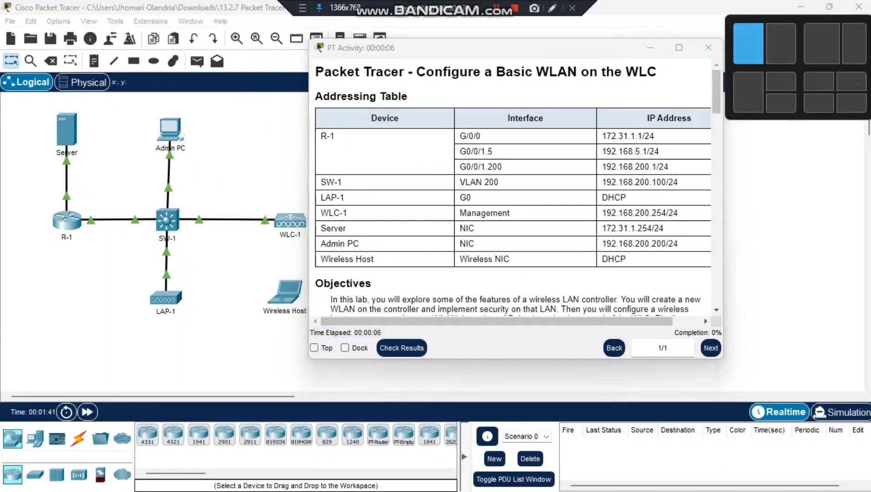
click(748, 43)
click(656, 164)
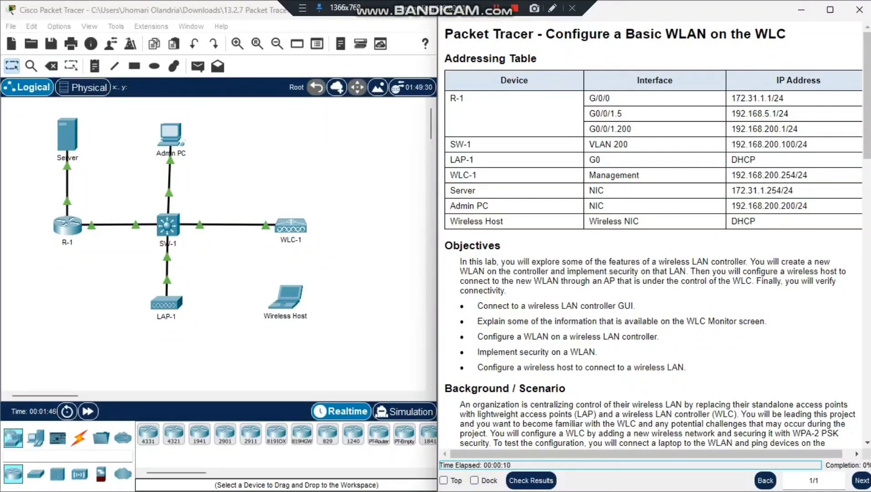
Step: Review the Addressing Table and Objectives: controller GUI, WLAN security and wireless host configuration
drag(444, 59, 755, 221)
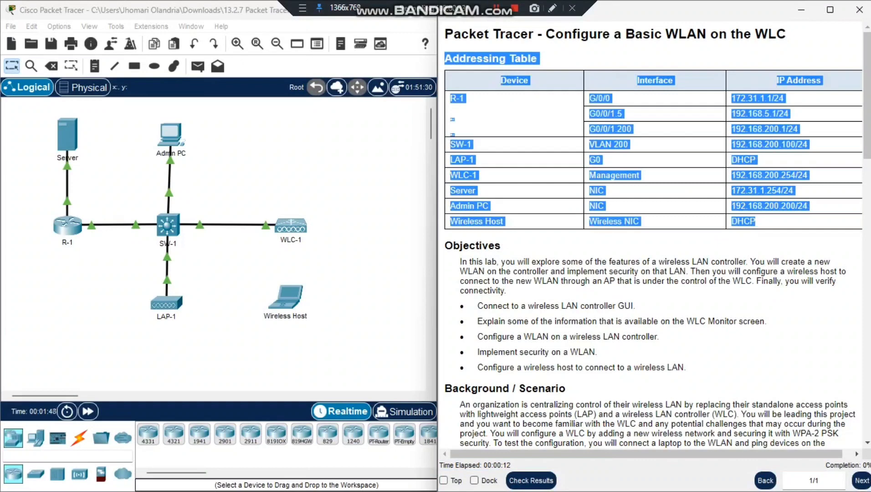
click(754, 221)
scroll(755, 220, down, 2)
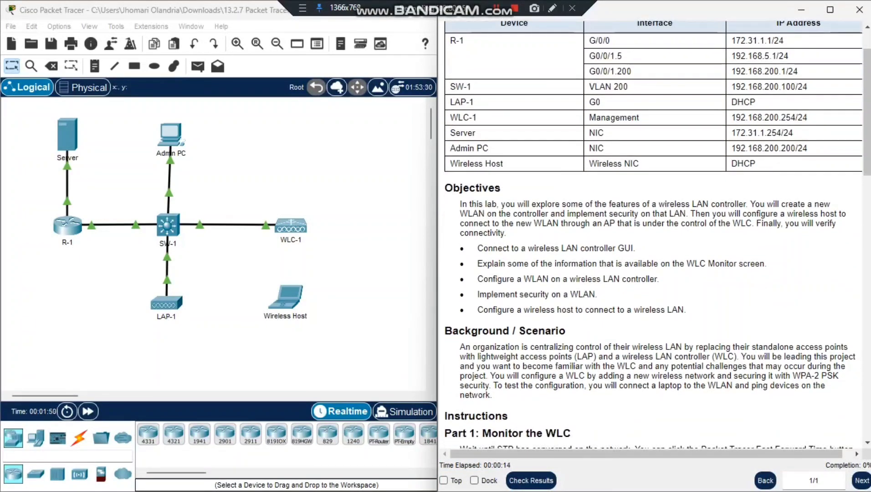
mouse_move(444, 185)
mouse_down()
mouse_move(594, 214)
mouse_move(444, 185)
mouse_up()
scroll(653, 232, down, 3)
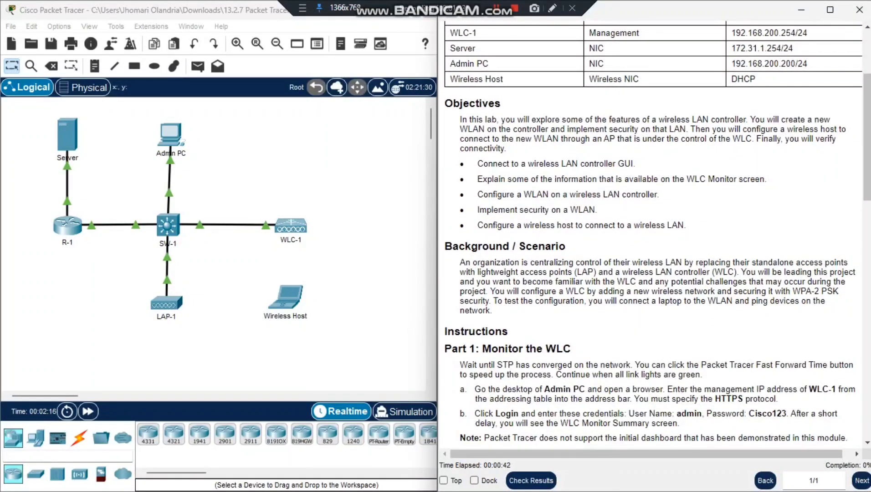
drag(477, 164, 636, 164)
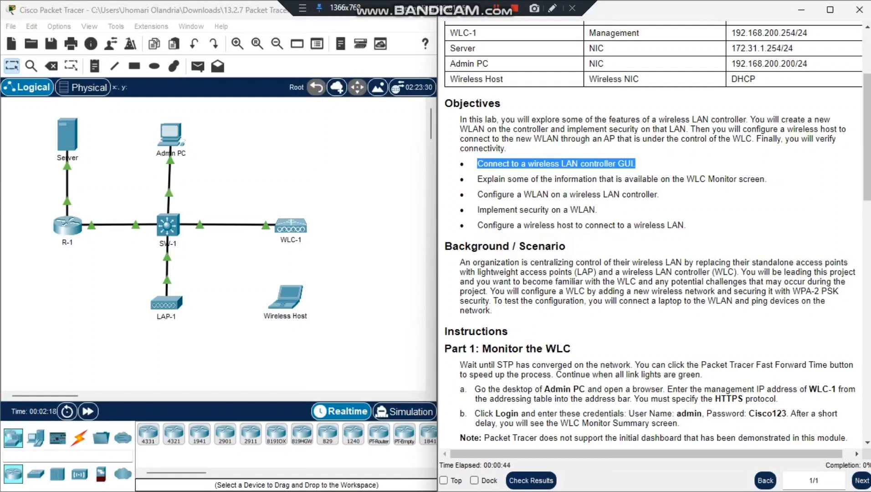
click(636, 164)
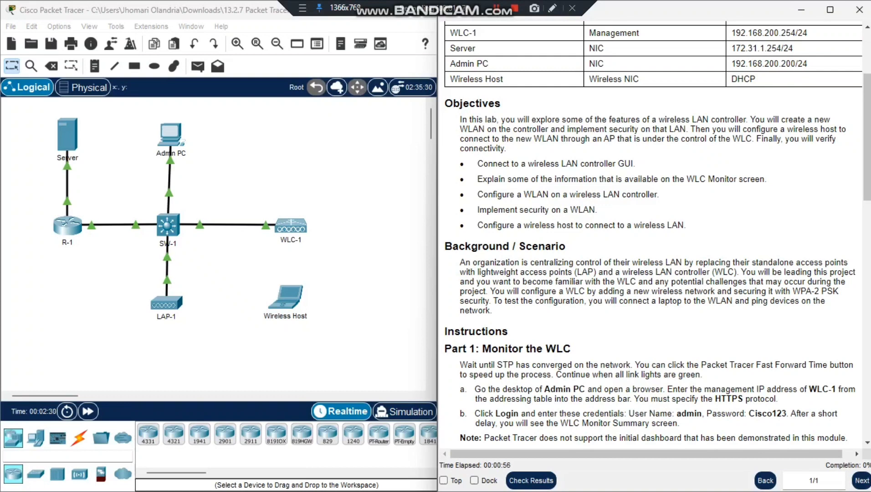
drag(474, 209, 598, 209)
drag(472, 225, 677, 225)
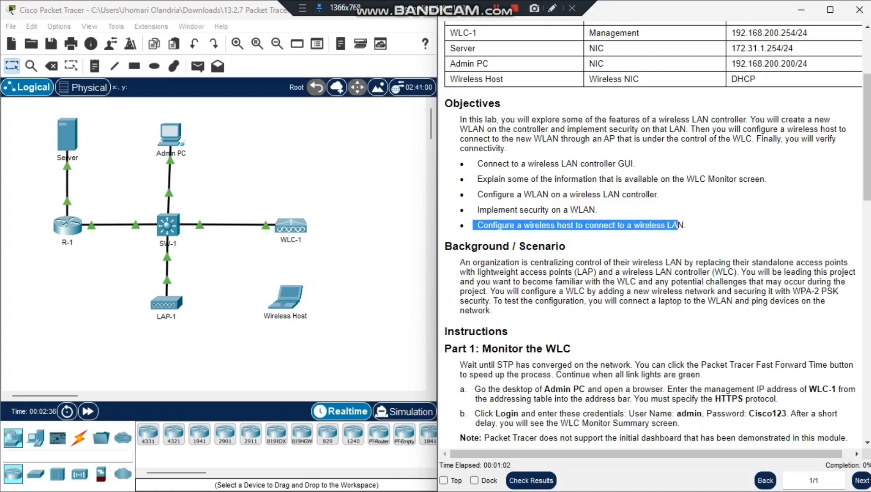
scroll(657, 236, down, 3)
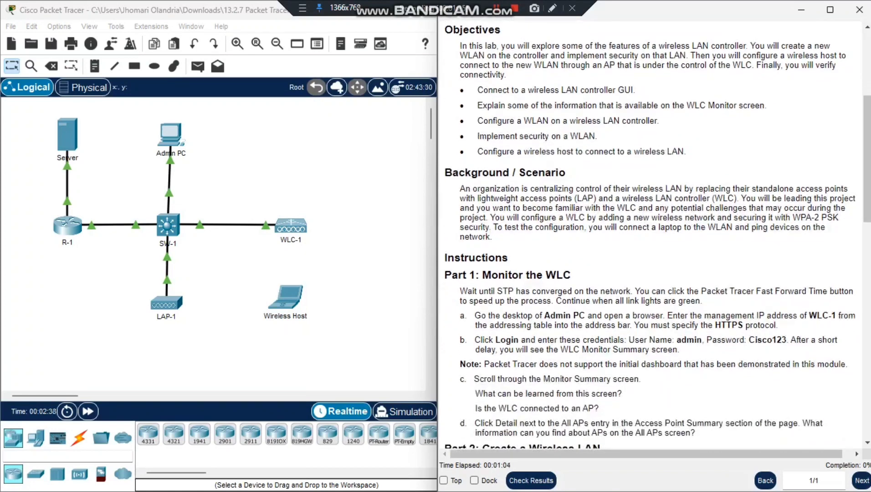
scroll(657, 236, down, 3)
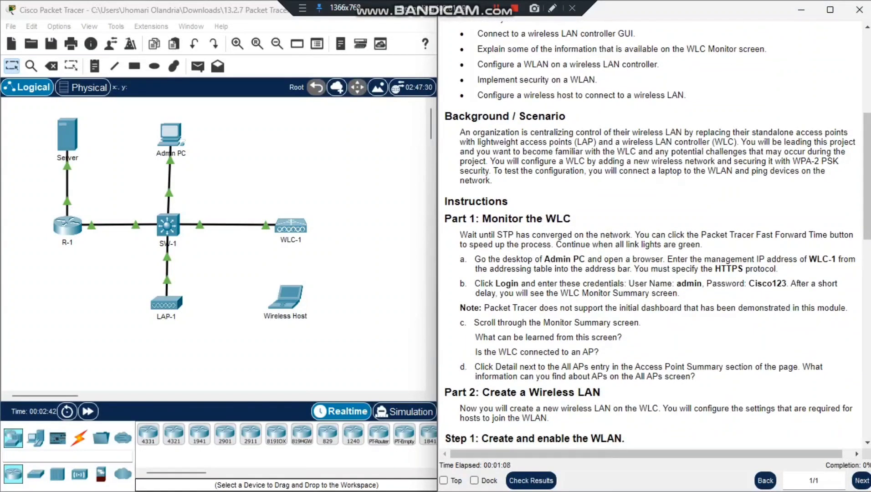
drag(589, 132, 682, 132)
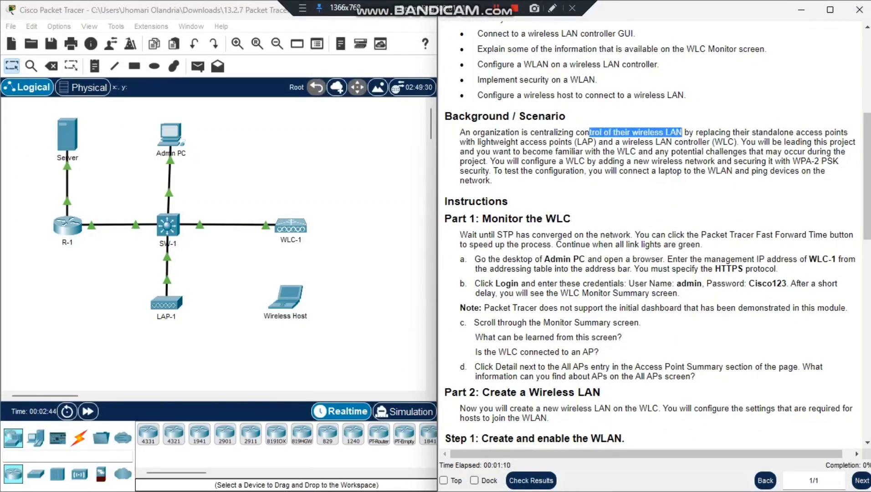
click(682, 132)
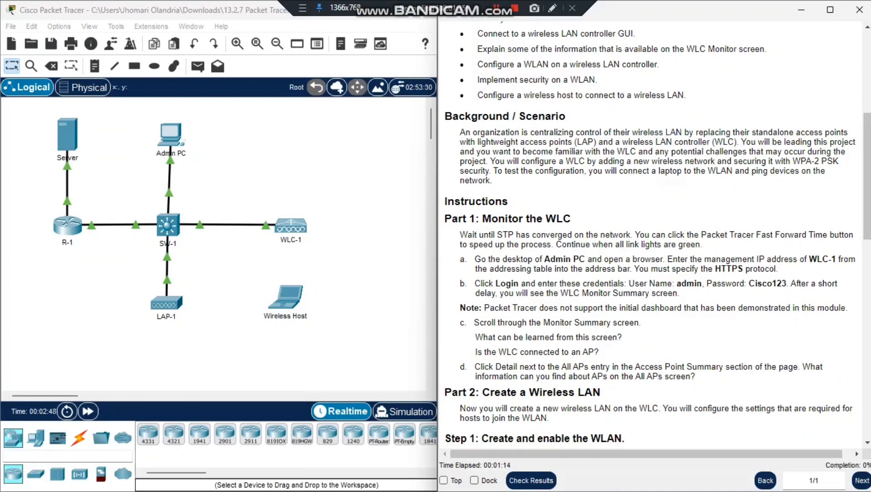
drag(543, 141, 820, 142)
double_click(820, 142)
drag(494, 160, 782, 160)
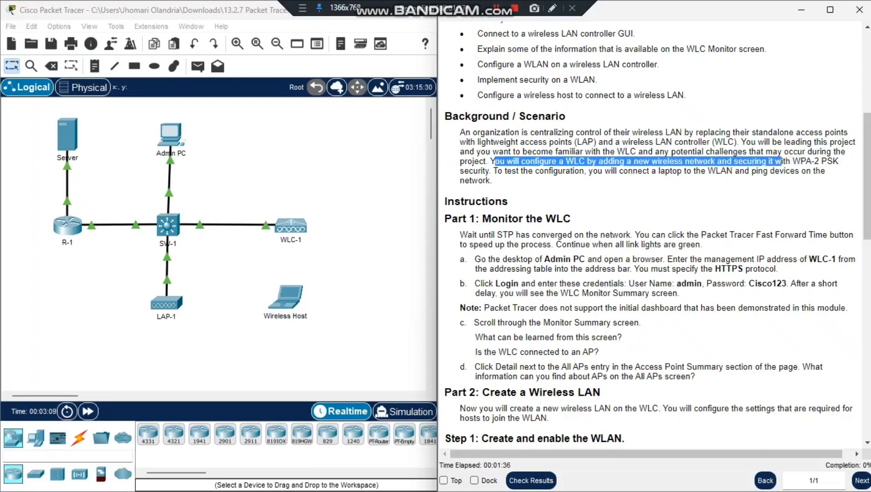
click(781, 161)
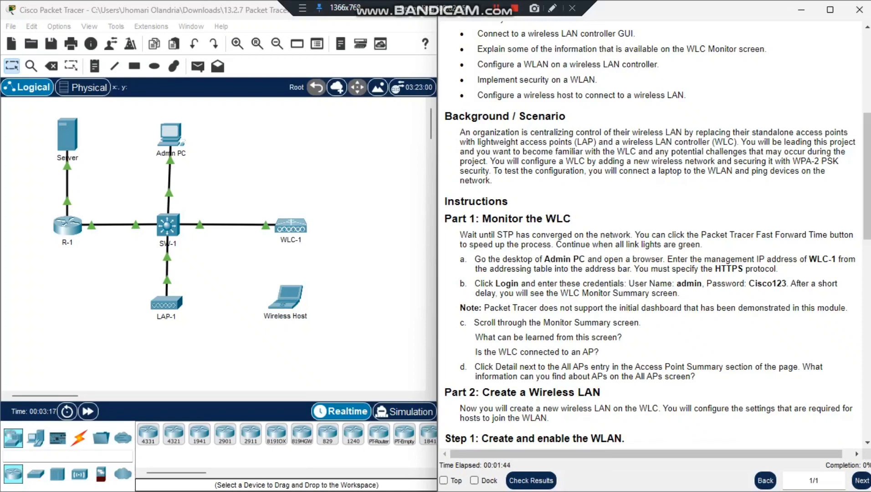
scroll(651, 237, down, 5)
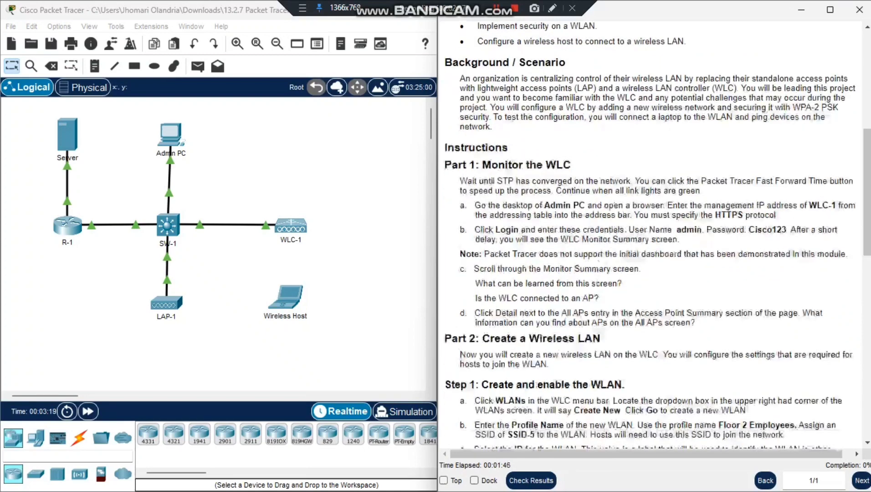
drag(445, 103, 570, 103)
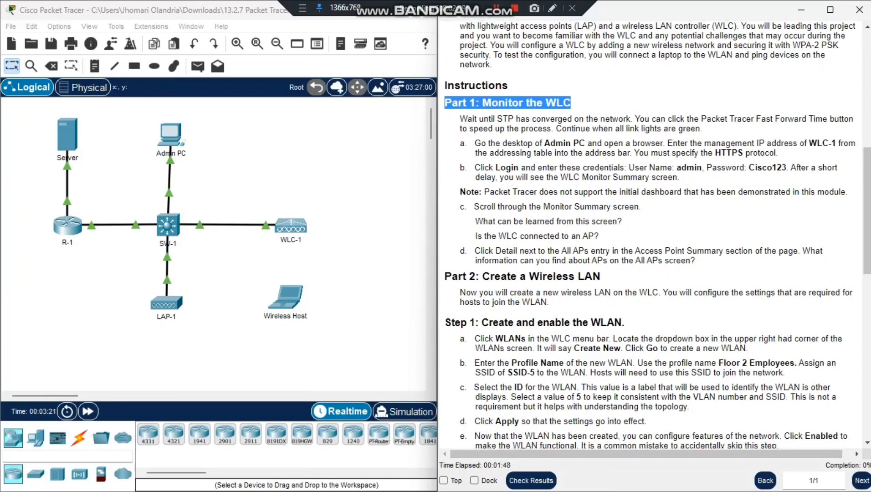
Step: Scroll the docked instructions down through Part 1, clearing stray text highlights
click(571, 103)
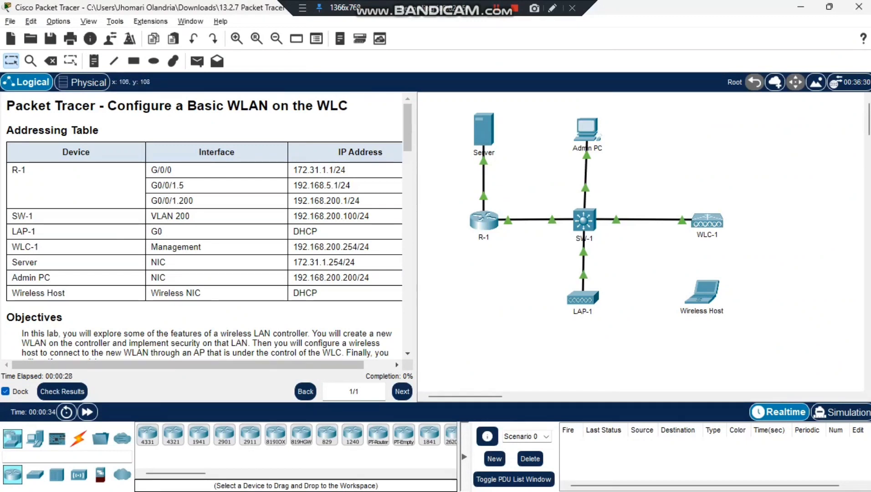
mouse_move(484, 180)
scroll(205, 228, down, 6)
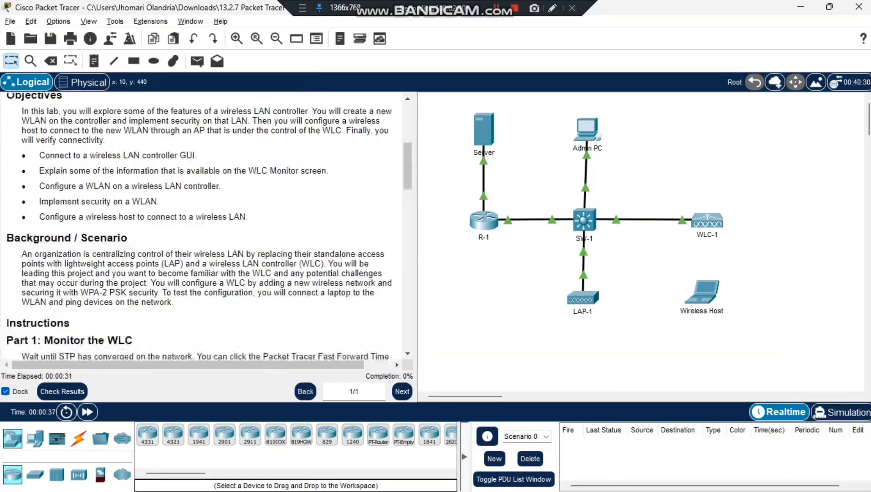
scroll(205, 228, down, 3)
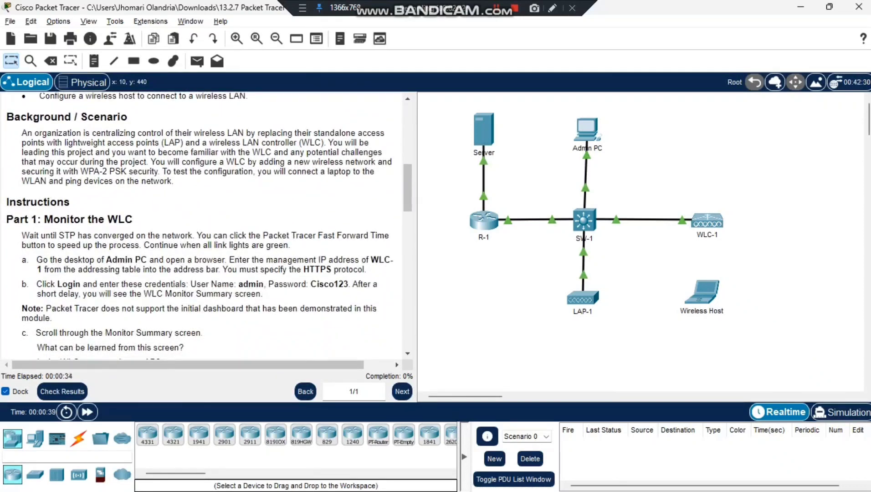
drag(26, 259, 37, 259)
click(36, 259)
Step: Open Admin PC's Desktop, move its window aside, then bring the browser window back to front
click(587, 130)
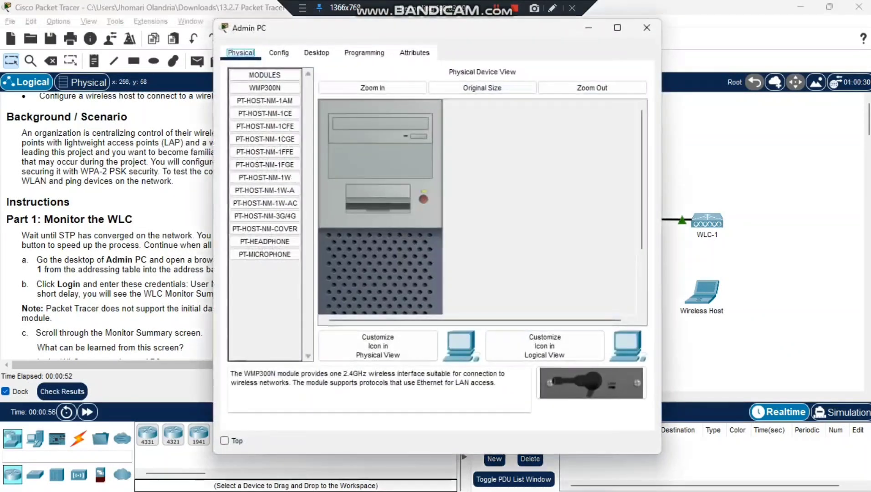
click(316, 52)
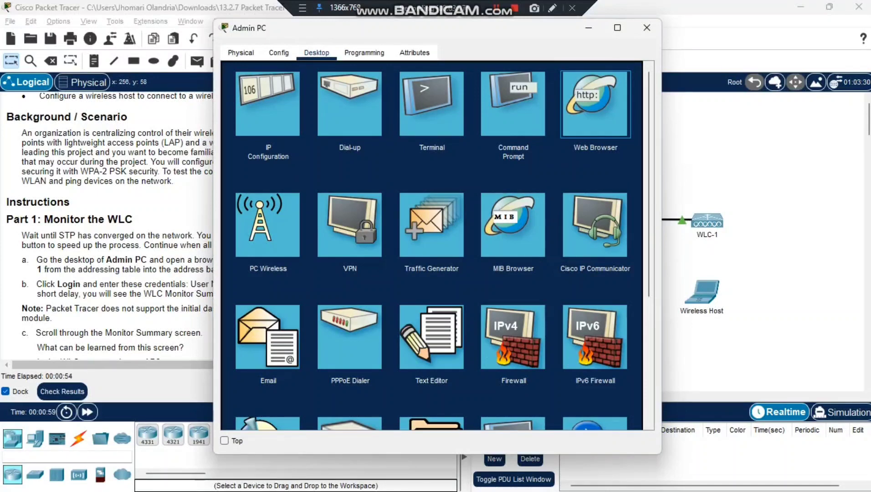
drag(543, 27, 751, 48)
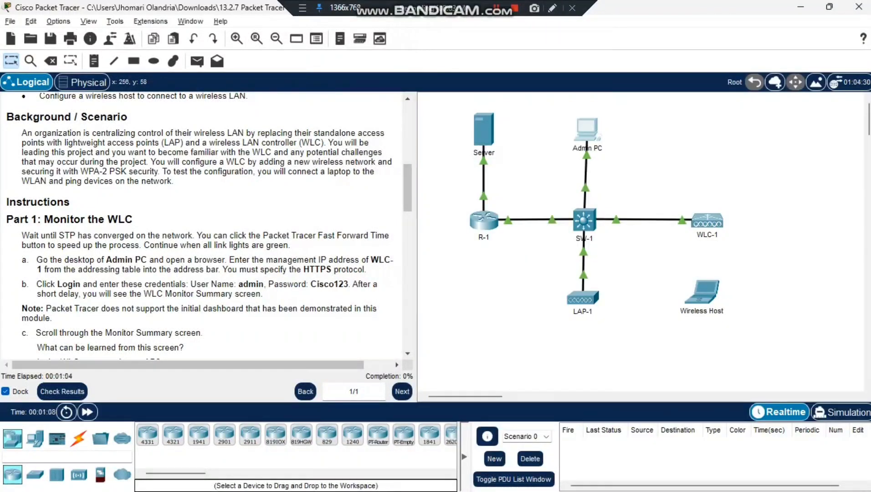
mouse_move(564, 477)
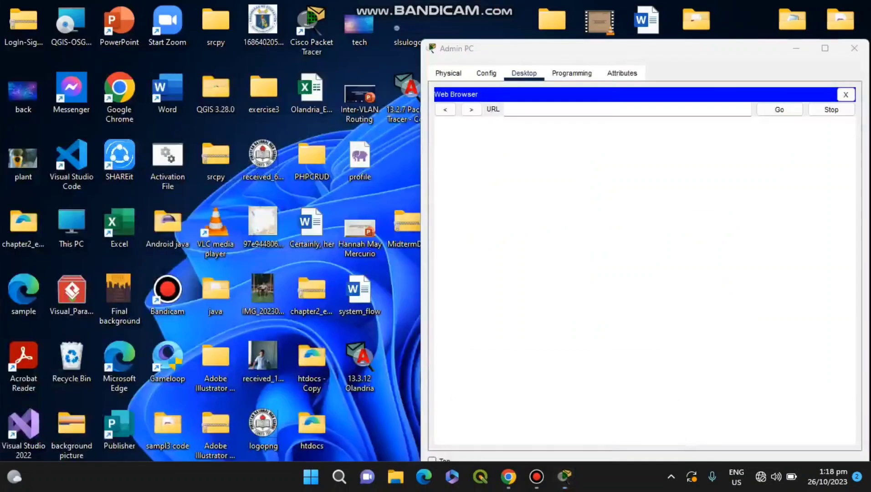
click(628, 409)
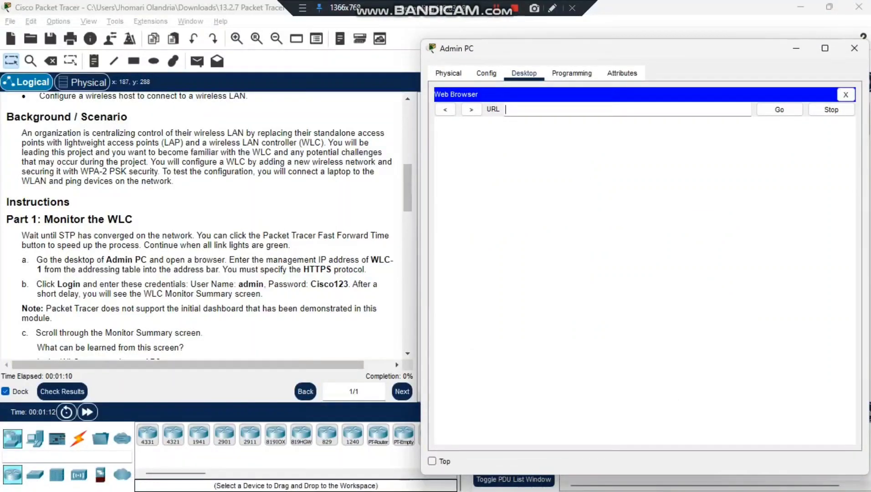
Step: Copy WLC-1's IP 192.168.200.254 from the Addressing Table and load it in Admin PC's browser
scroll(208, 226, up, 10)
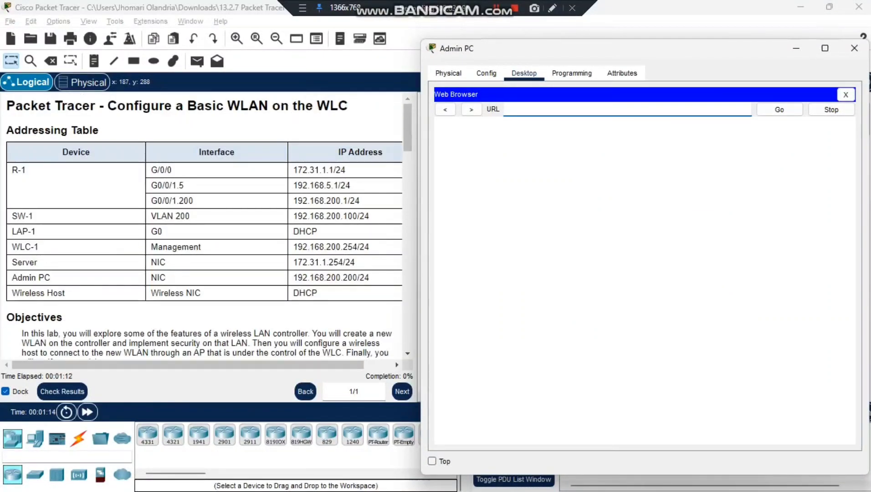
scroll(208, 225, down, 2)
scroll(209, 225, up, 1)
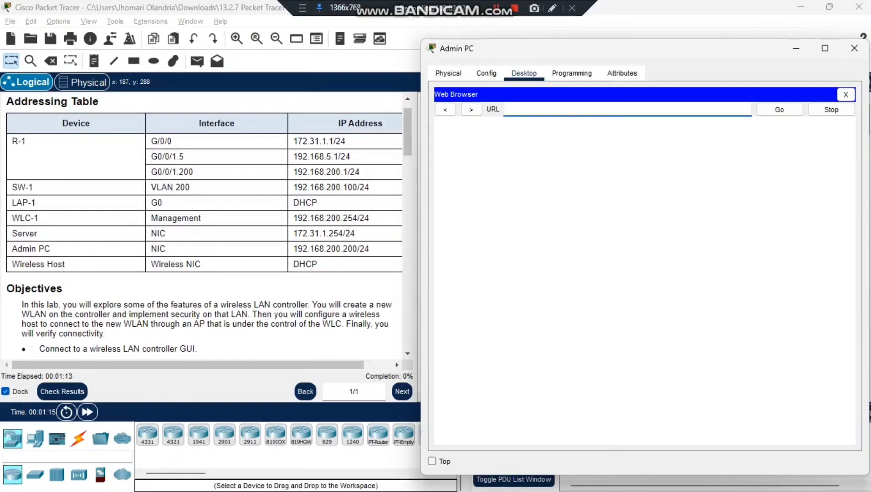
drag(293, 217, 358, 217)
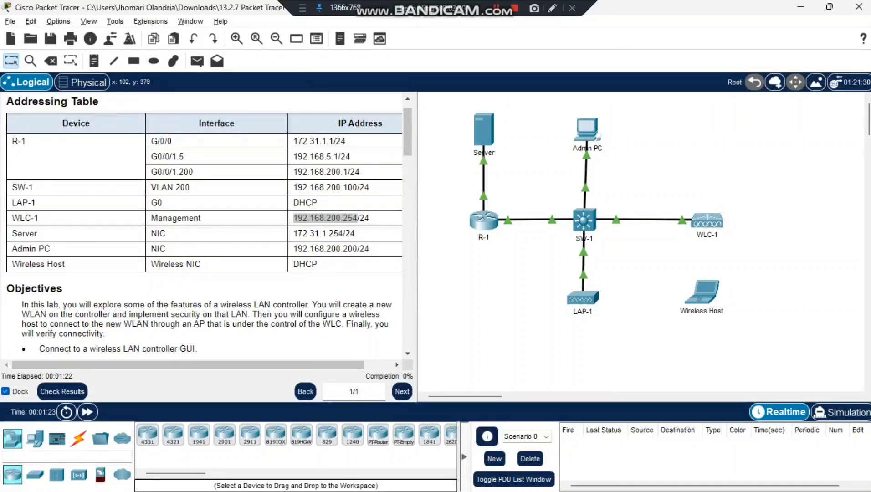
mouse_move(564, 477)
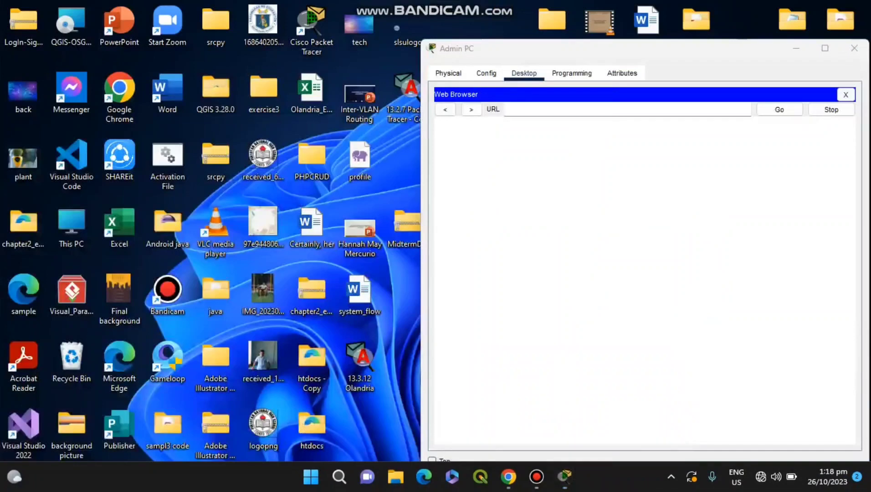
click(628, 410)
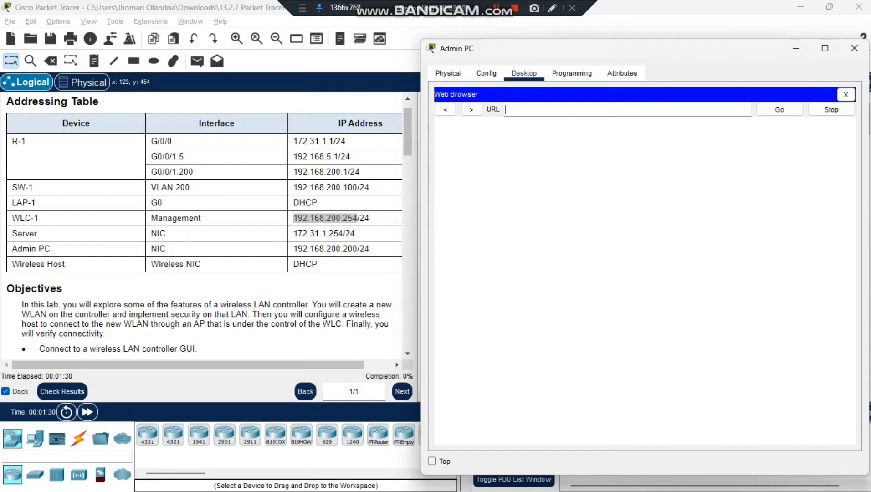
text(192.168.200.254)
key(Return)
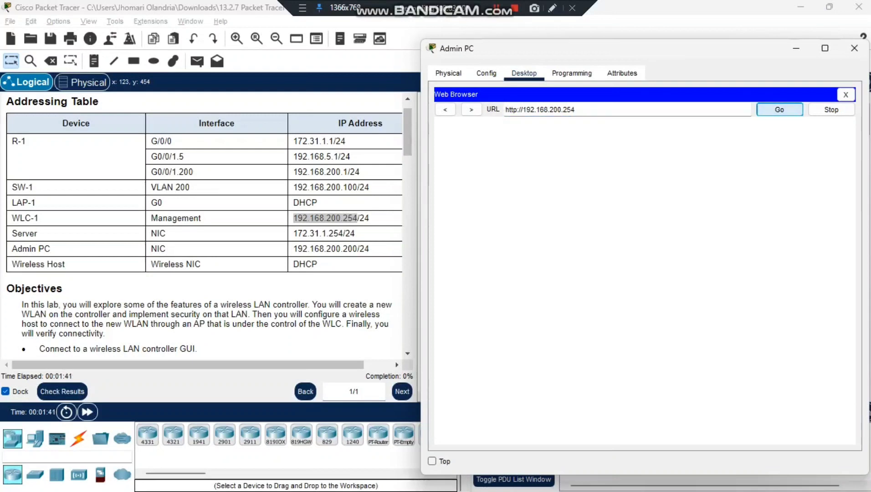
Step: Change the URL to https to reach the WLC-1 login page, then return to the instructions
click(512, 110)
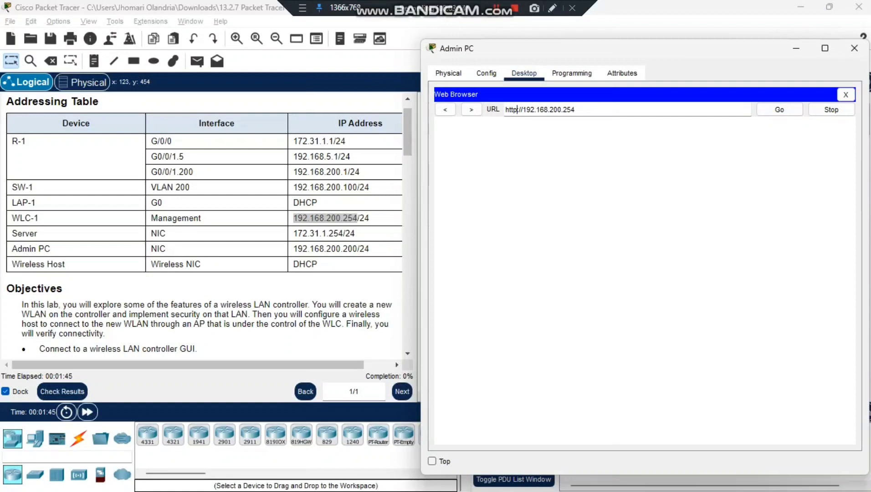
text(s)
key(Return)
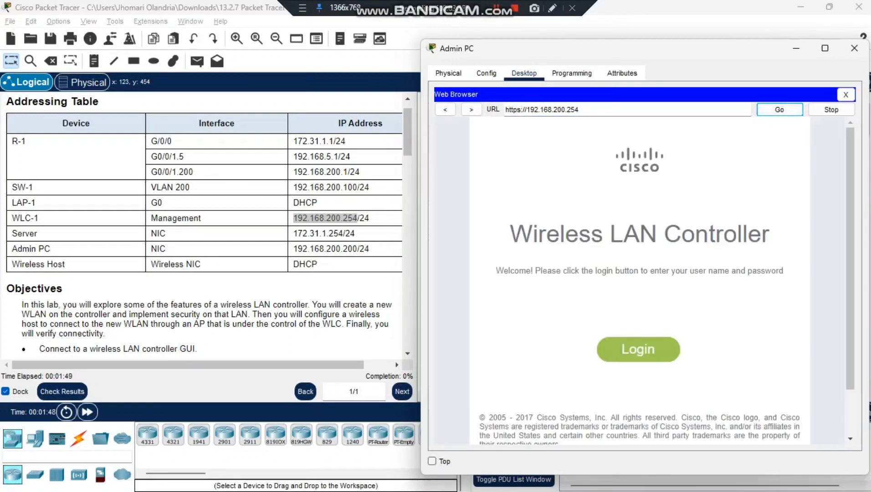
scroll(205, 223, down, 10)
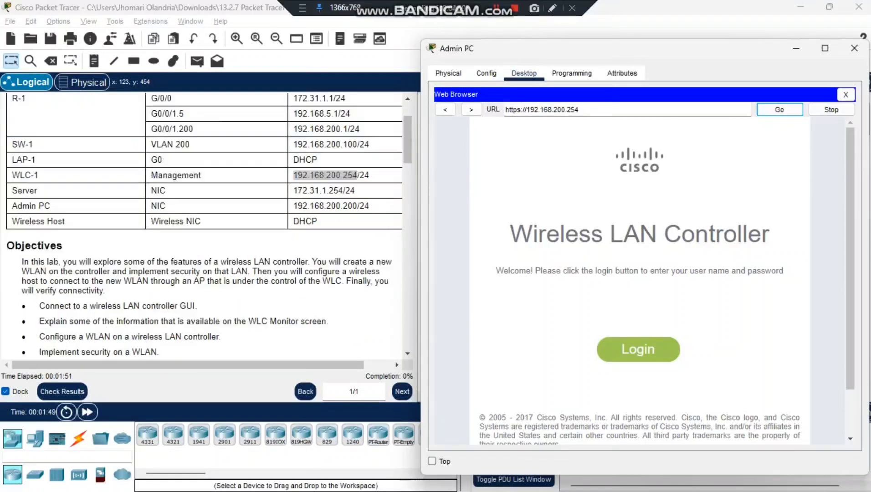
scroll(205, 224, down, 1)
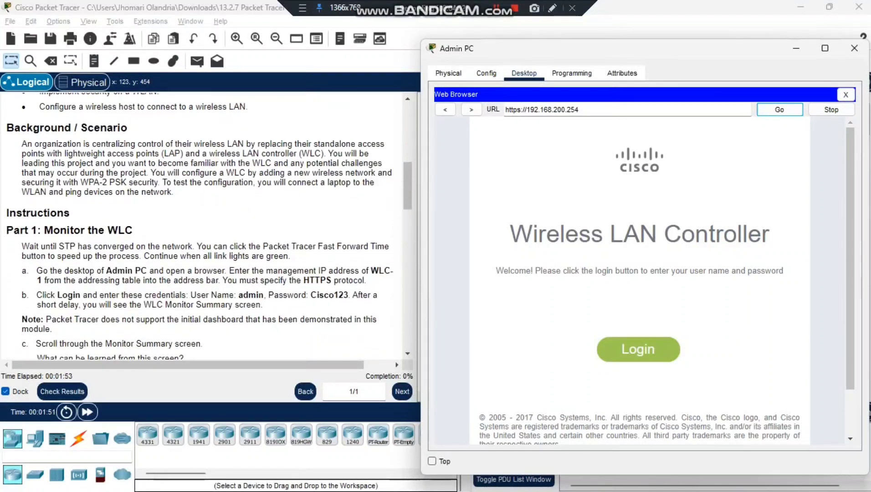
scroll(205, 224, down, 5)
click(36, 209)
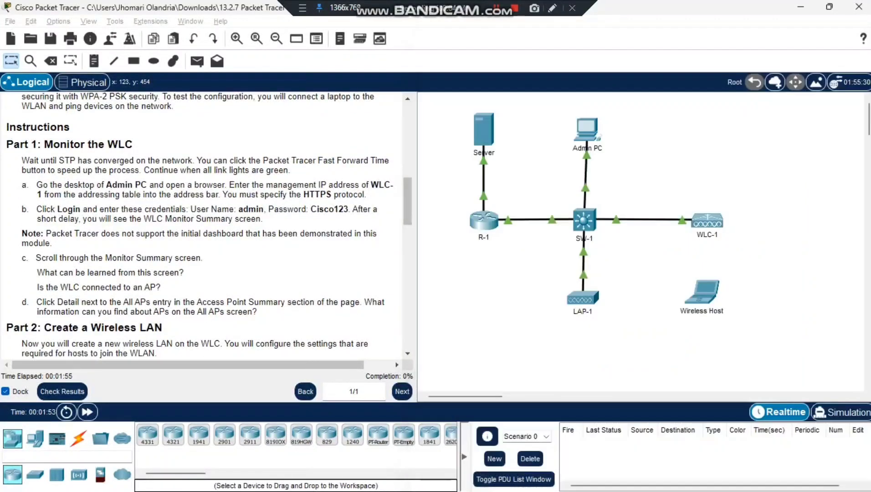
Step: Select the login step in the instructions and switch back to the Admin PC browser with Alt+Tab
drag(36, 209, 262, 219)
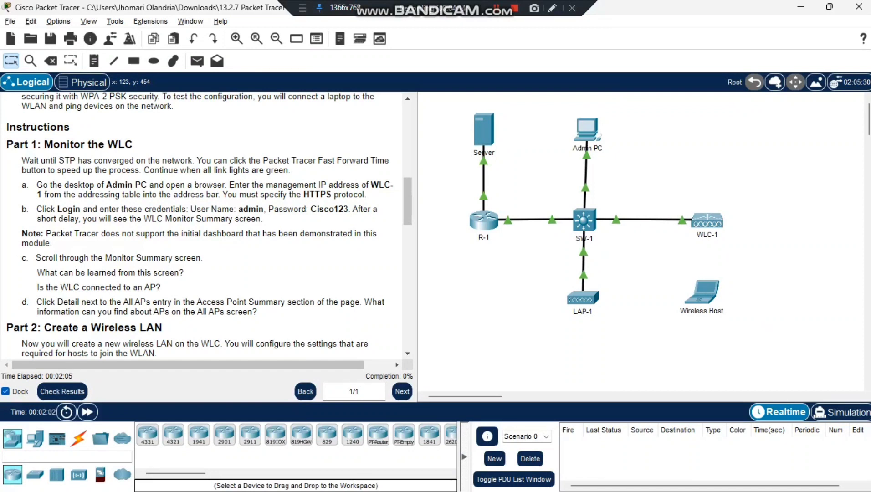
key(alt+Tab)
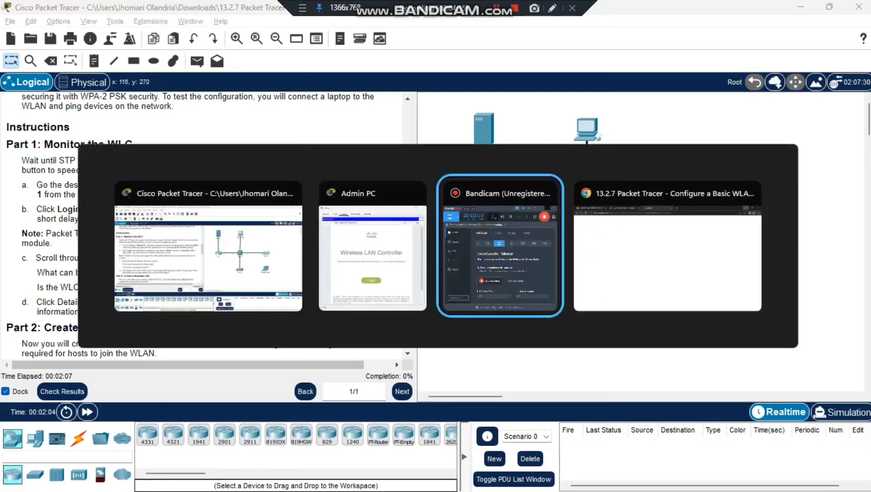
key(alt+Tab)
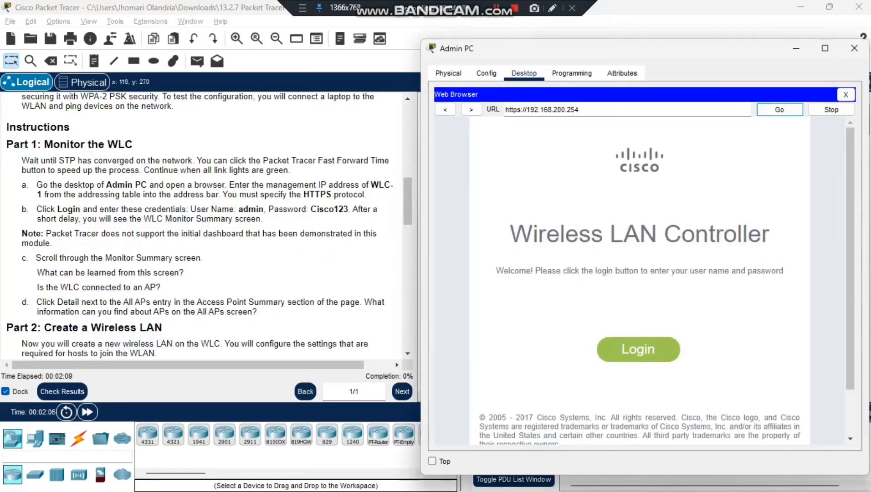
Step: Log in to WLC-1 as admin with the password given in the instructions
key(Return)
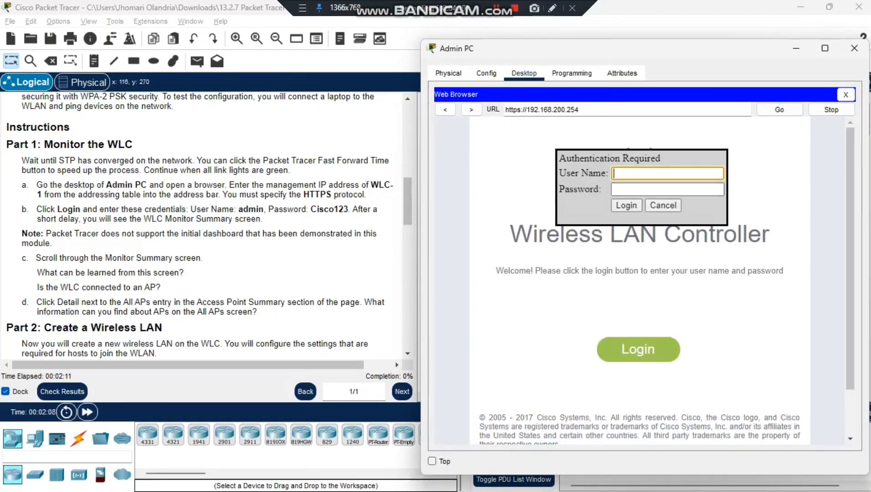
text(admin)
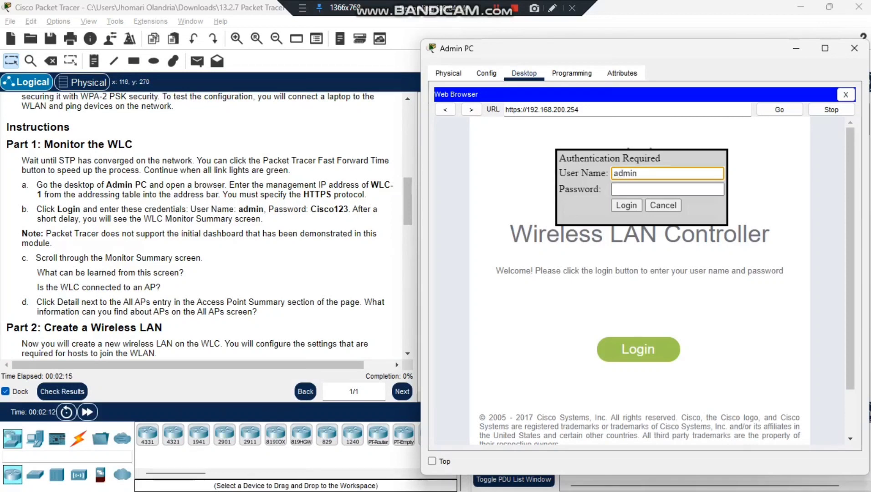
click(667, 189)
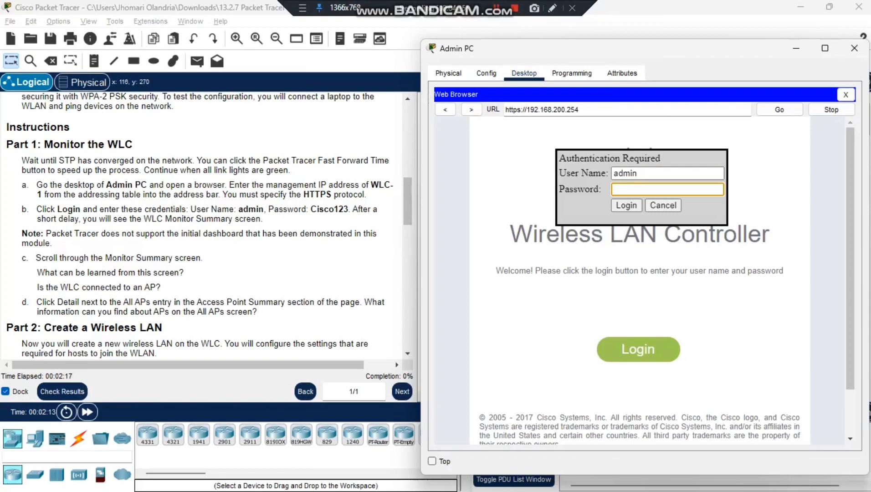
text(Cisco123)
key(Return)
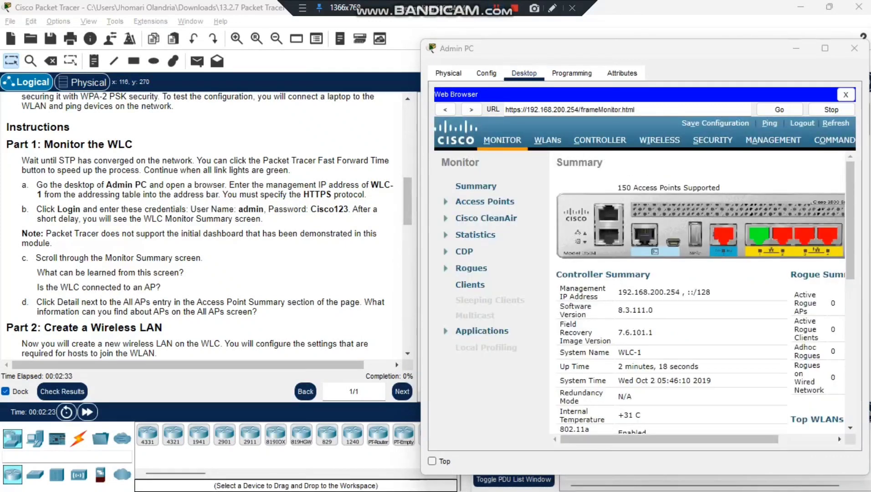
Step: Review the Controller Summary details on the WLC Monitor Summary page
scroll(702, 294, down, 3)
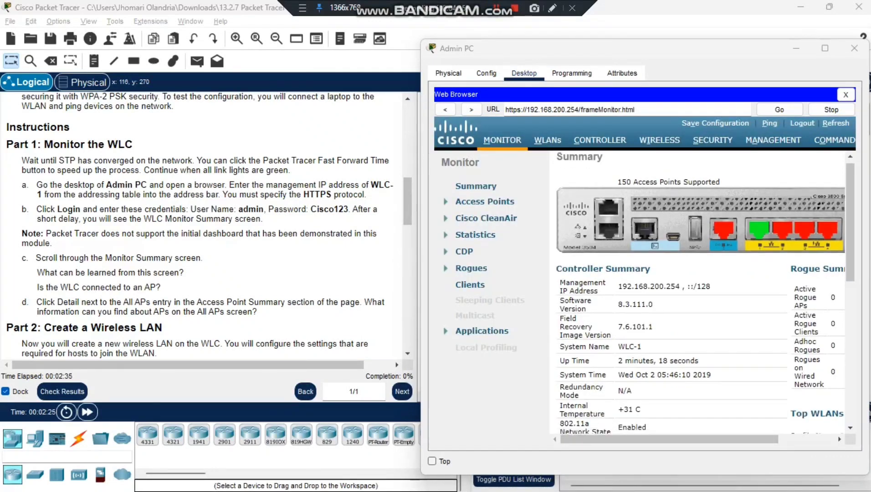
scroll(701, 294, up, 3)
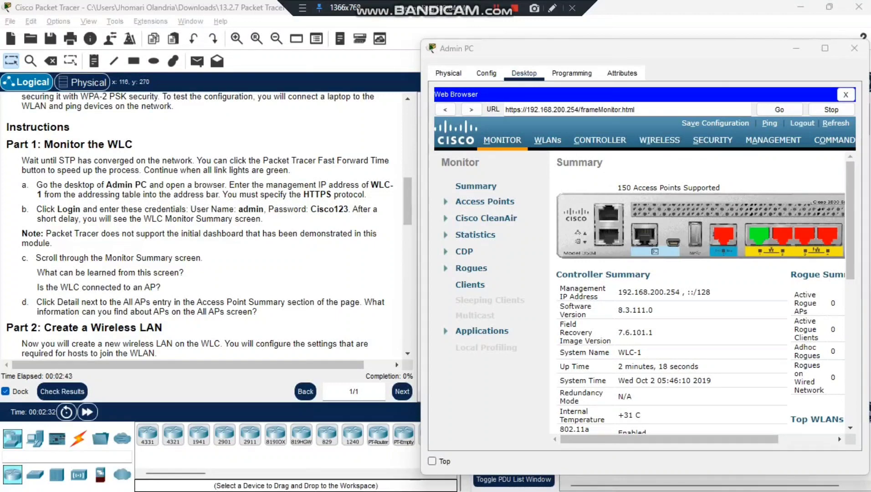
scroll(702, 291, down, 3)
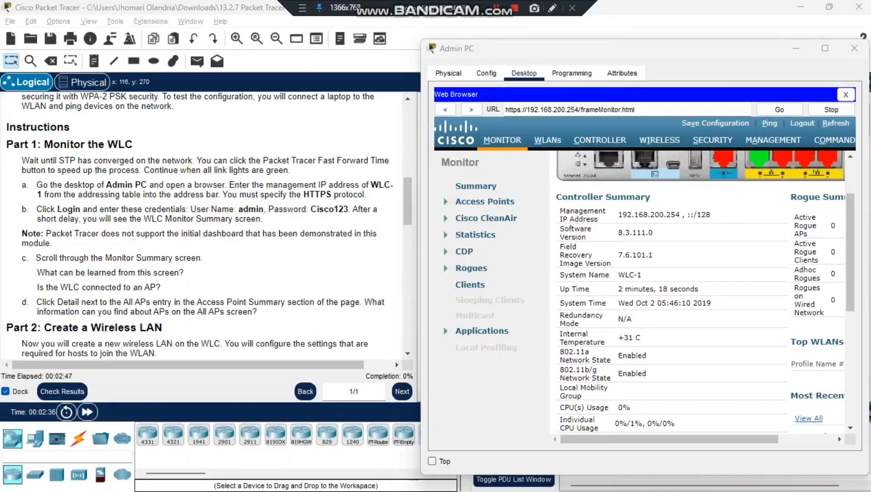
drag(555, 197, 790, 426)
click(638, 254)
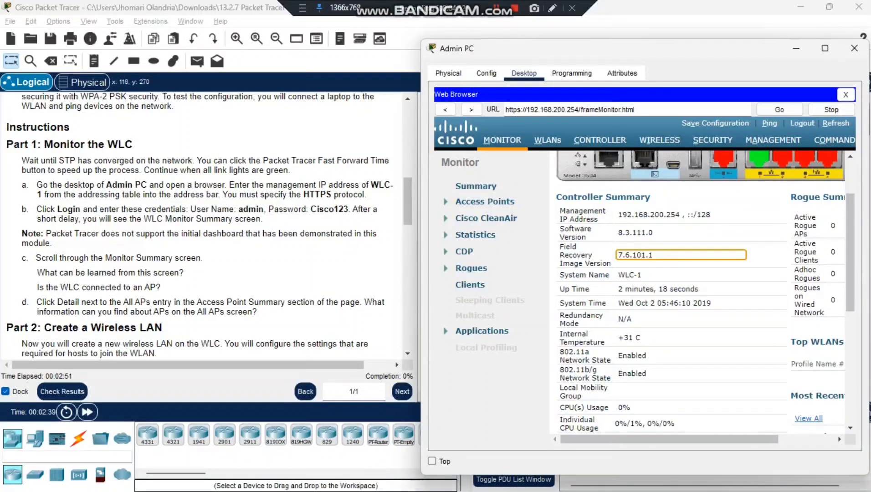
scroll(697, 291, right, 3)
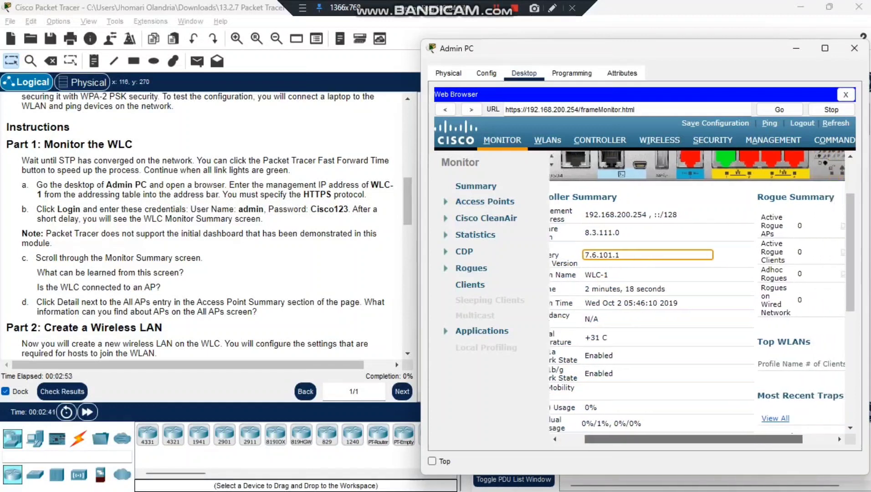
scroll(697, 296, left, 3)
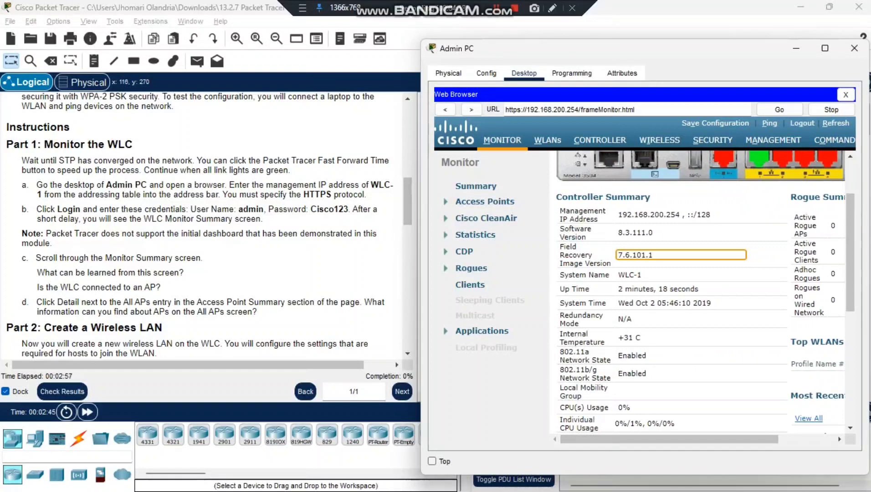
Step: Scroll to the Access Point Summary and open the All APs detail page
scroll(850, 250, down, 5)
scroll(697, 292, up, 2)
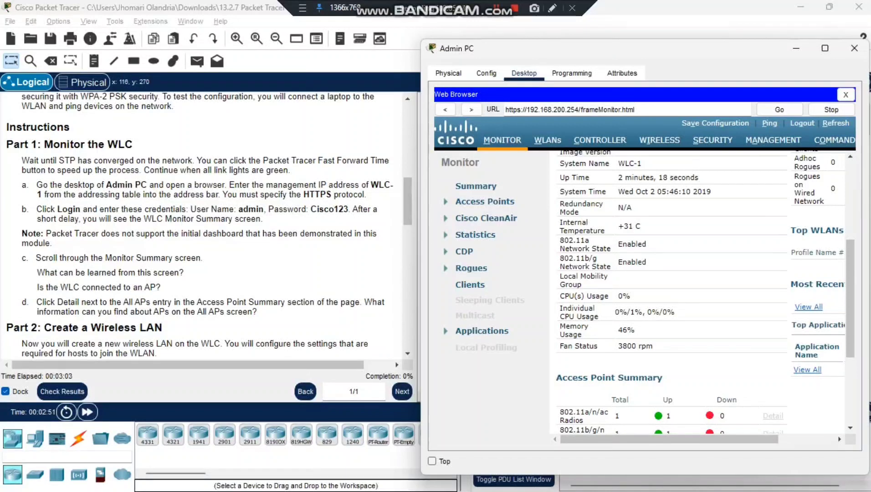
scroll(669, 291, down, 2)
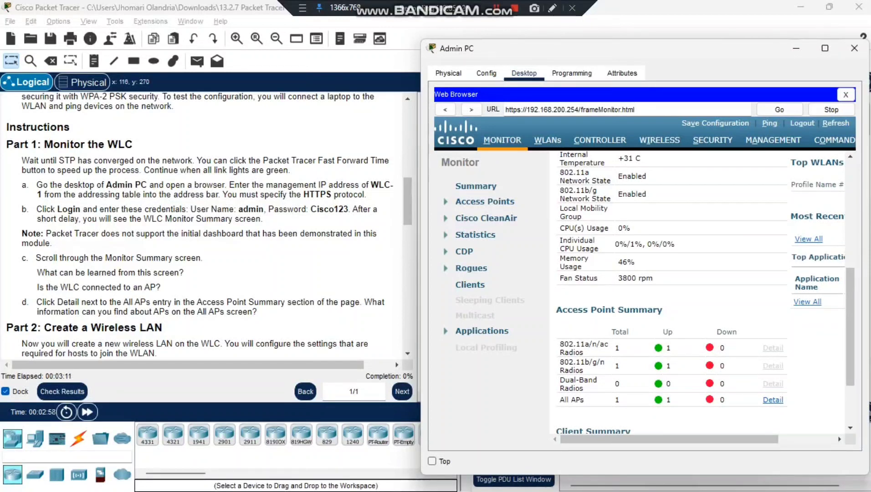
drag(556, 309, 659, 399)
click(659, 400)
scroll(204, 225, down, 3)
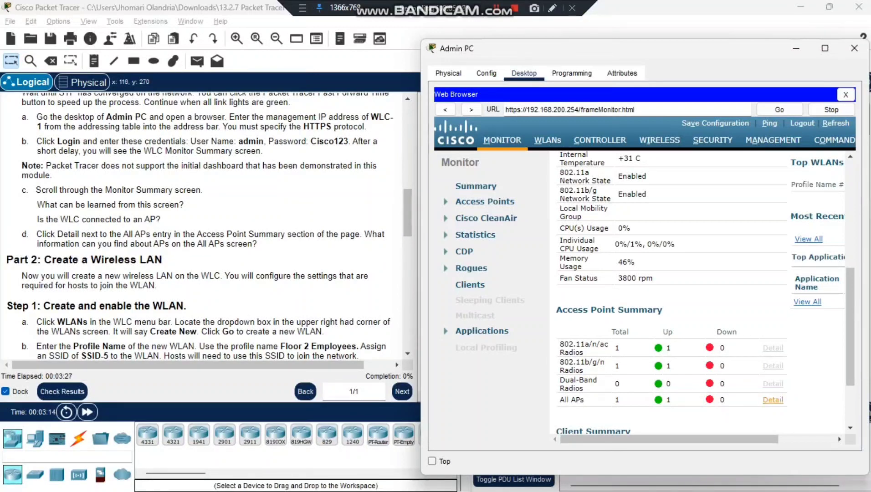
click(773, 399)
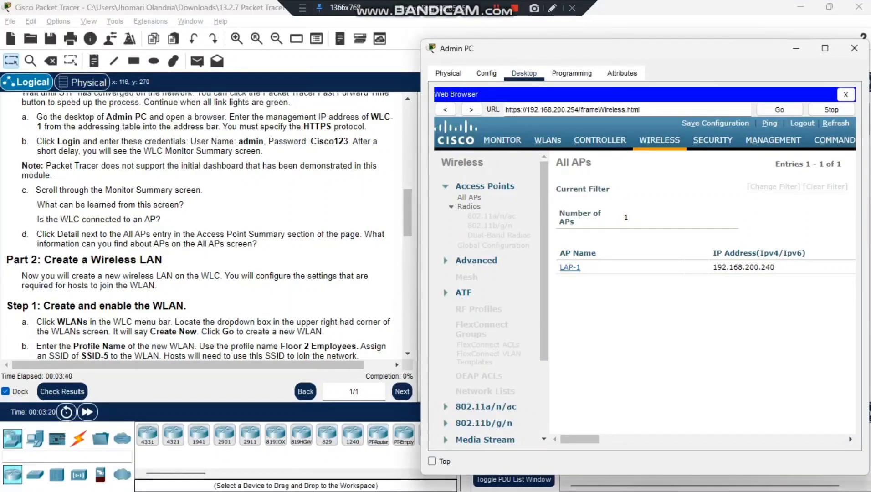
Step: Scroll through LAP-1's status columns on the All APs page, then close the Admin PC window
drag(559, 253, 596, 253)
click(596, 253)
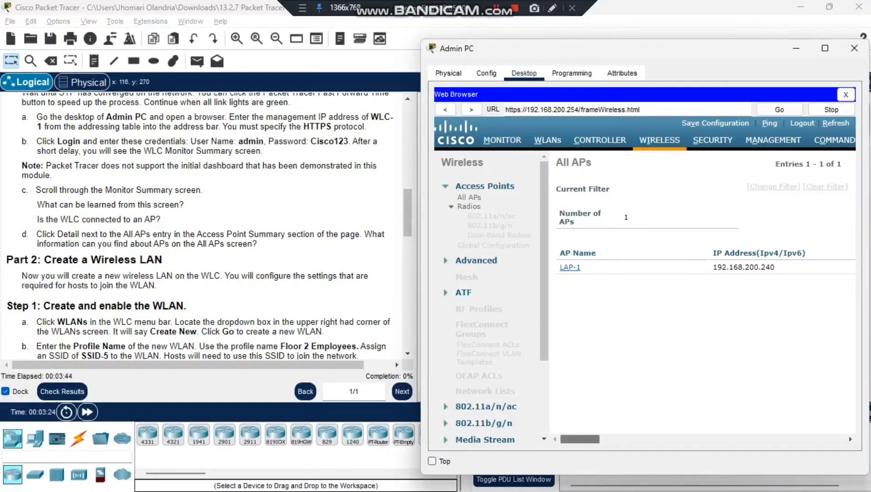
click(729, 439)
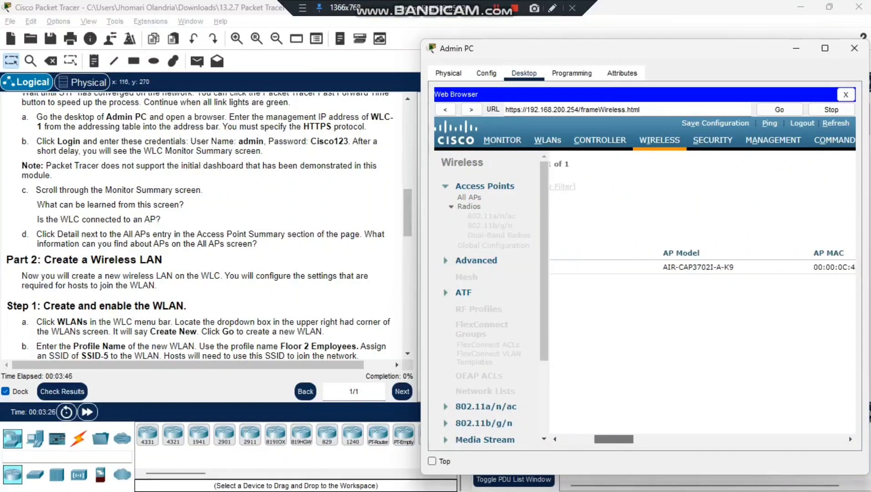
scroll(701, 264, right, 3)
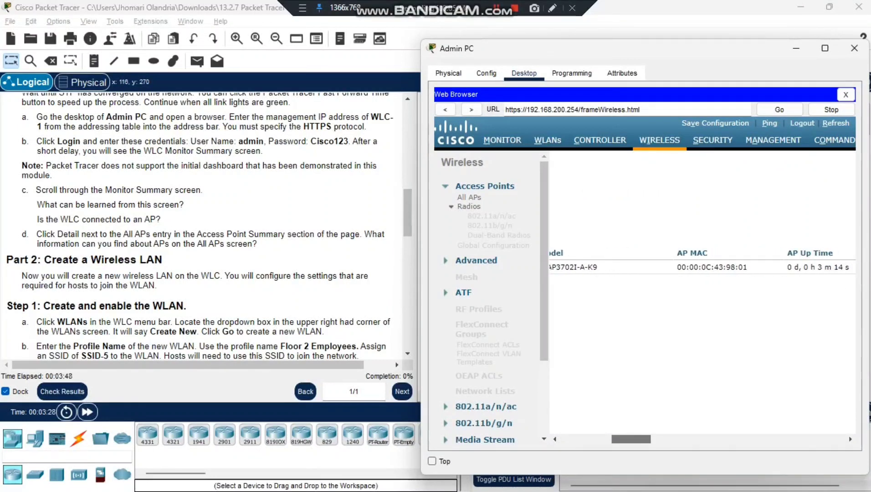
scroll(702, 264, right, 4)
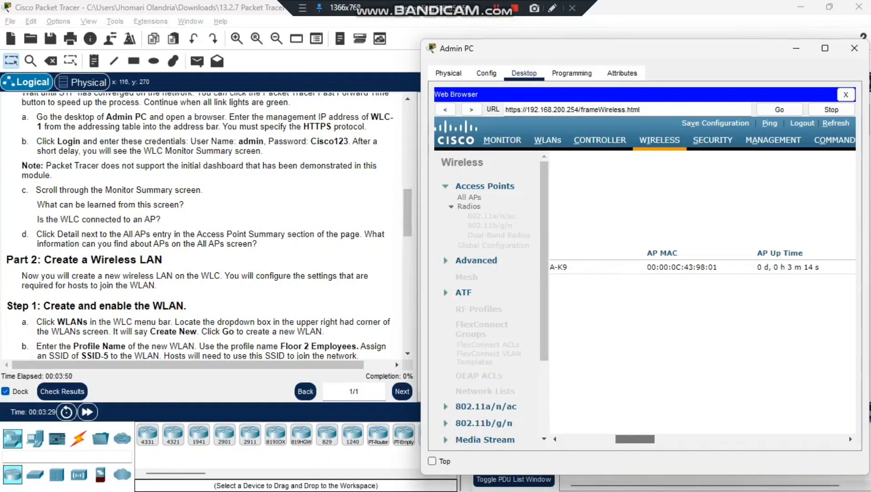
scroll(701, 264, right, 4)
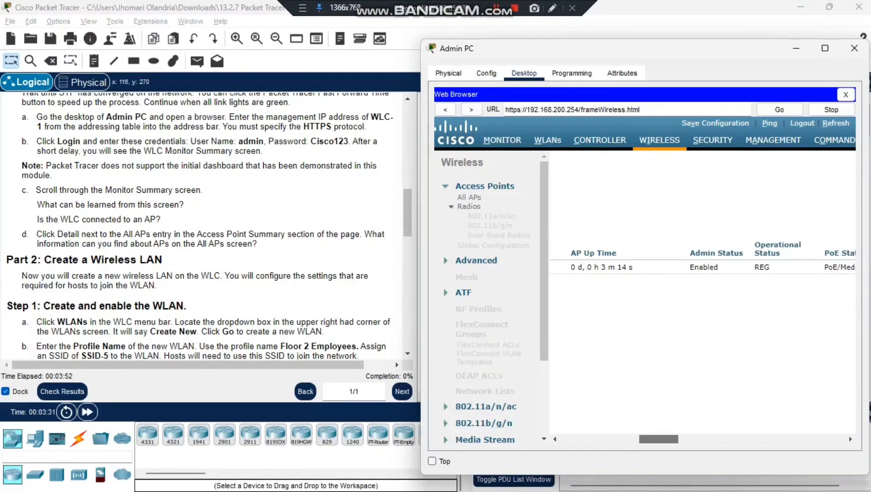
scroll(701, 264, right, 3)
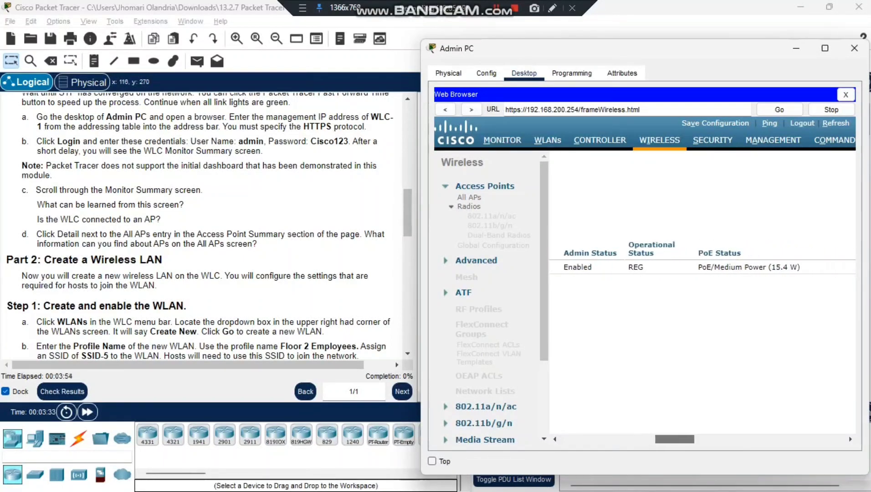
scroll(702, 264, right, 5)
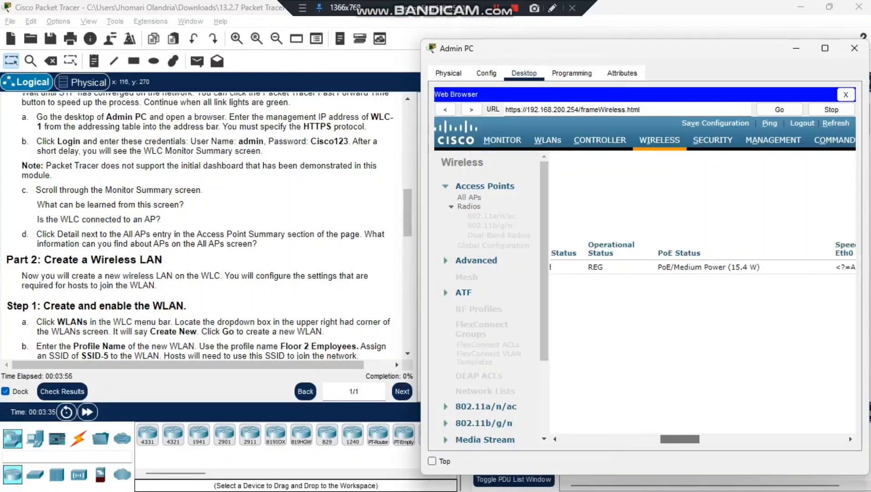
scroll(701, 264, left, 12)
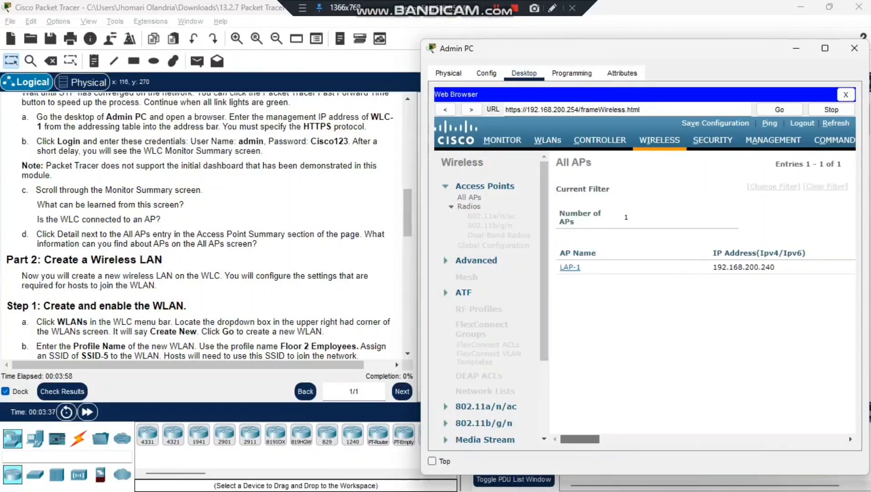
scroll(201, 223, down, 4)
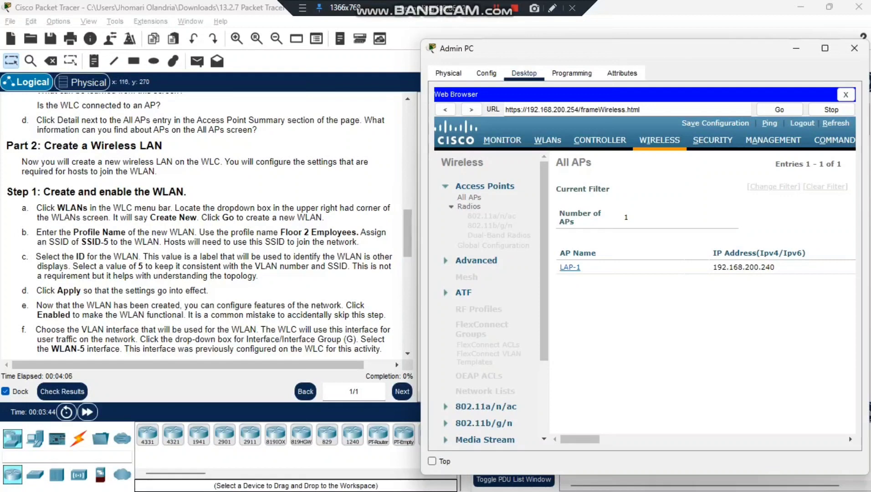
click(854, 48)
drag(235, 162, 333, 162)
click(332, 162)
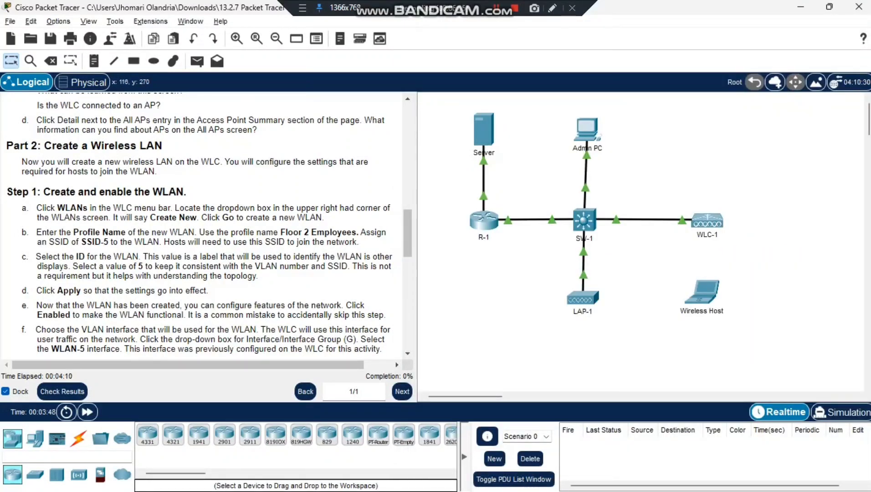
scroll(332, 162, down, 2)
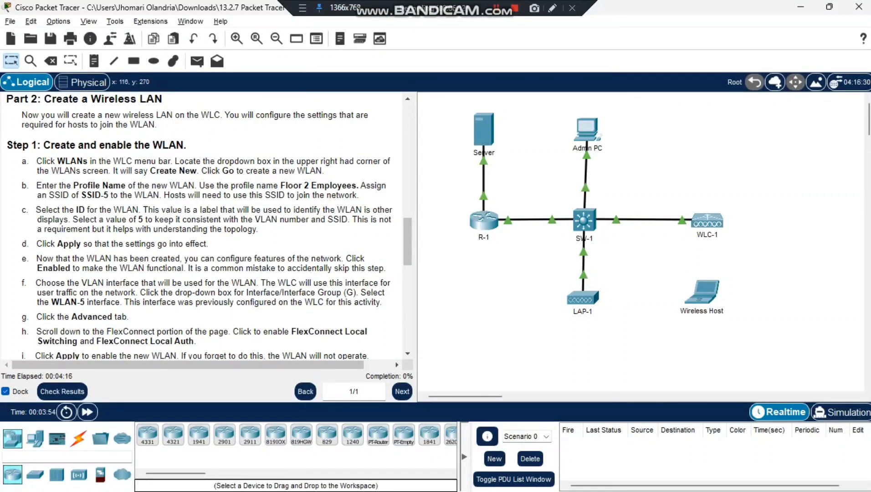
double_click(45, 161)
click(46, 161)
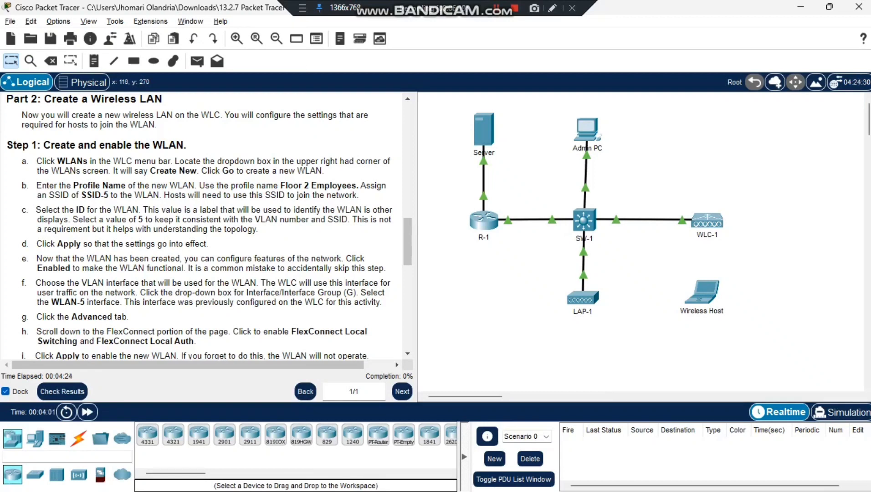
drag(114, 170, 211, 170)
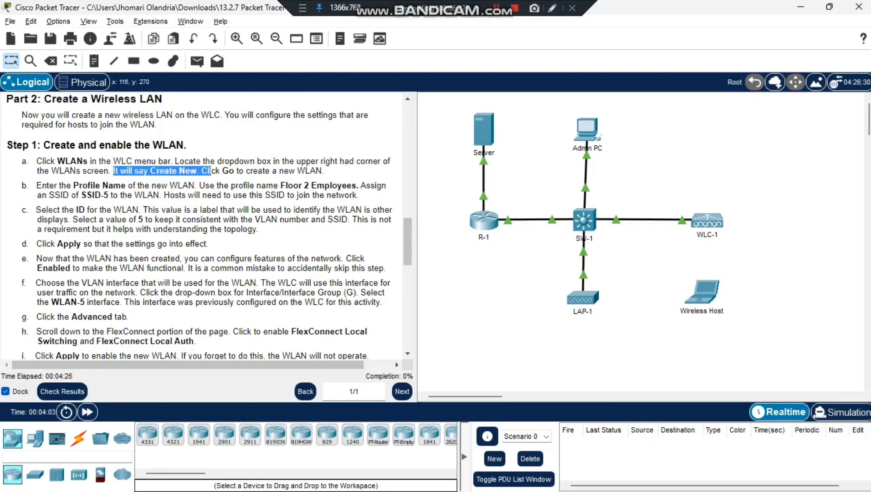
click(211, 170)
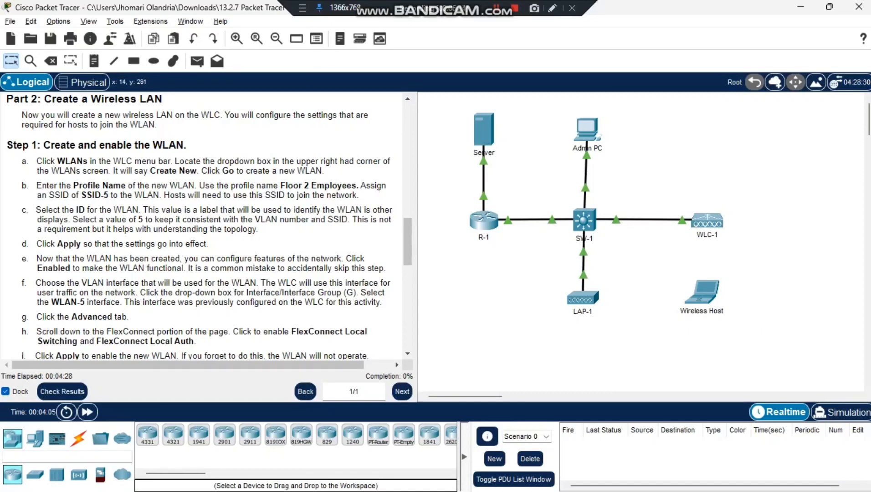
click(586, 130)
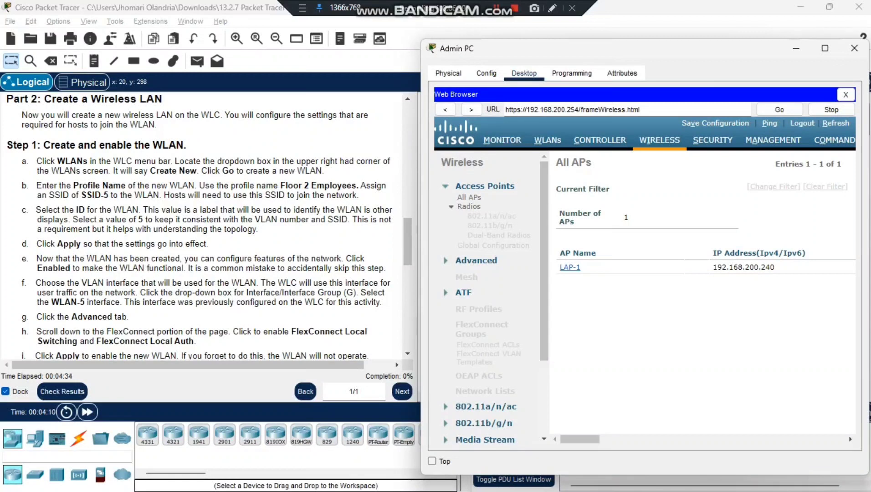
Step: On the WLANs page, choose Create New and press Go to get the blank WLANs > New form
click(547, 139)
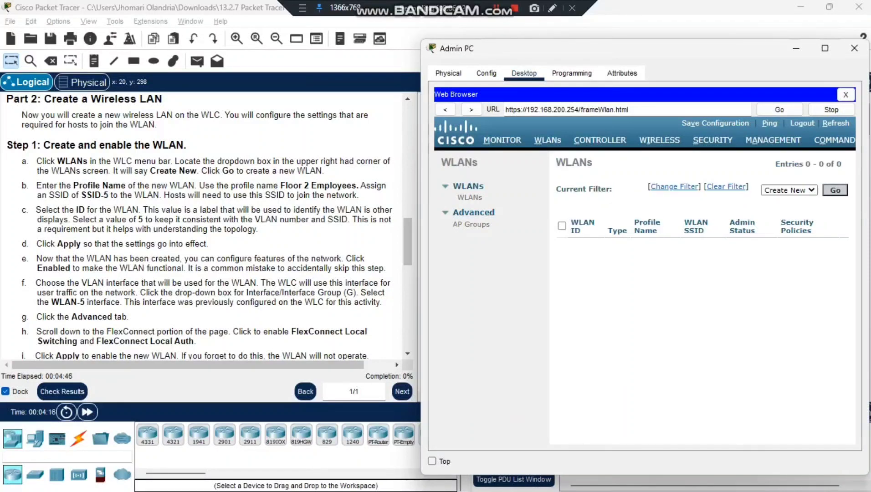
click(788, 190)
key(Return)
key(Tab)
key(Return)
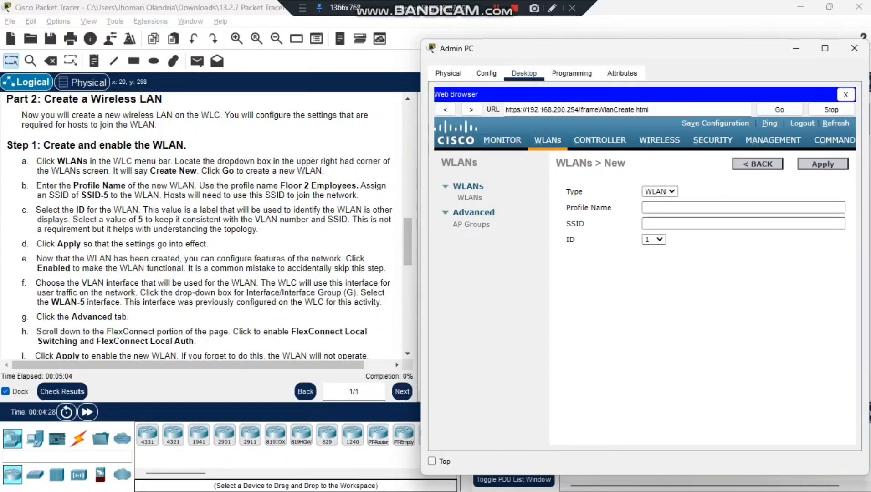
Step: Create a WLAN with profile name 'Floor 2 Employees', SSID 'SSID-5' and ID 5, and apply it
click(743, 207)
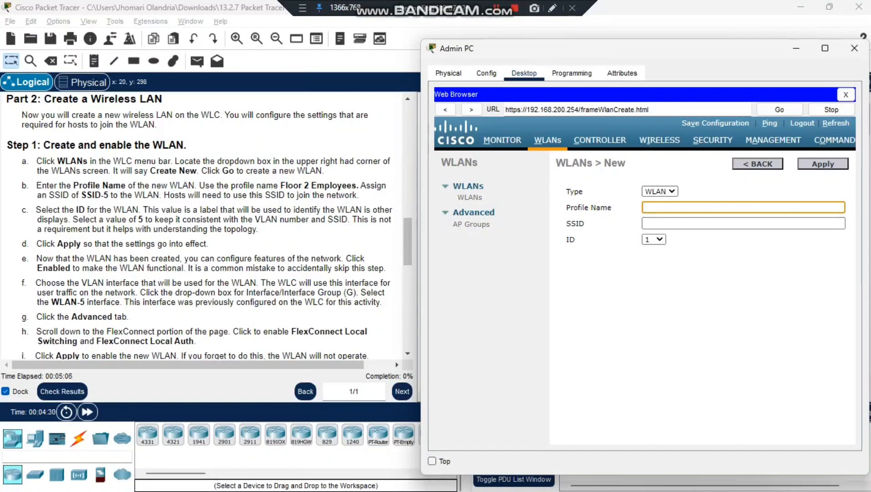
text(Floor 2 E)
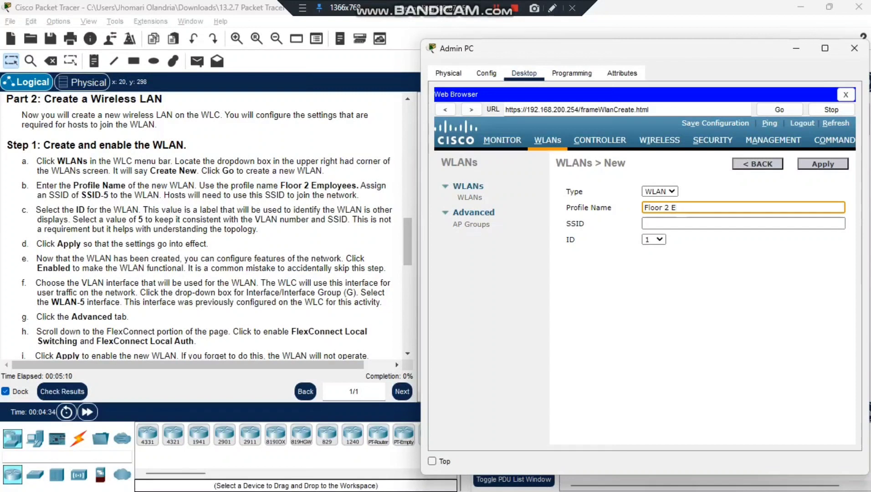
text(mplooye)
key(BackSpace)
key(BackSpace)
key(BackSpace)
text(yees)
click(742, 223)
text(SS)
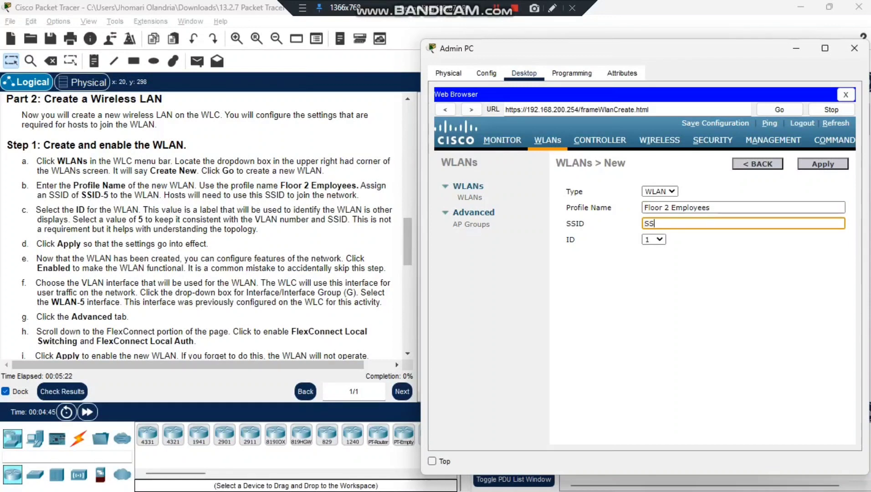
text(ID-5)
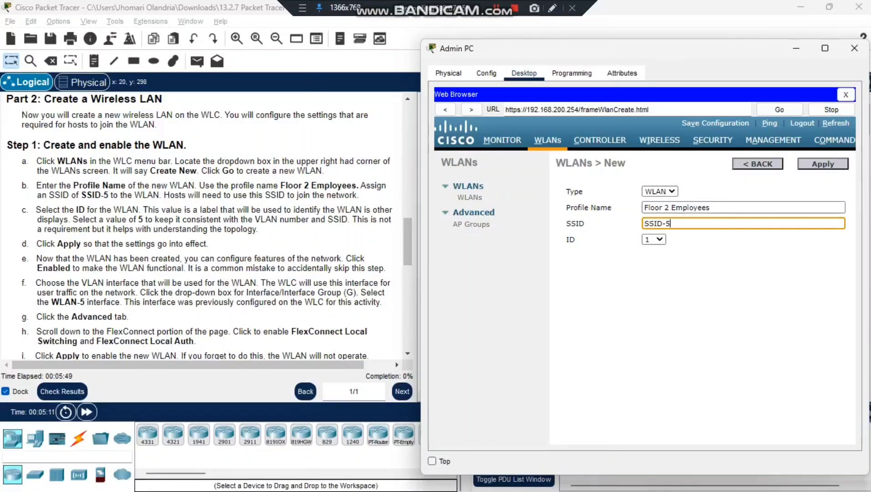
click(653, 239)
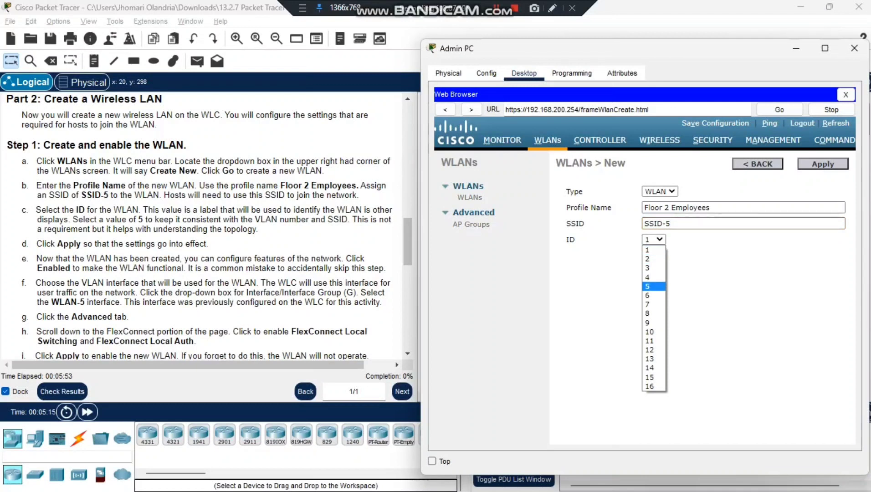
key(Return)
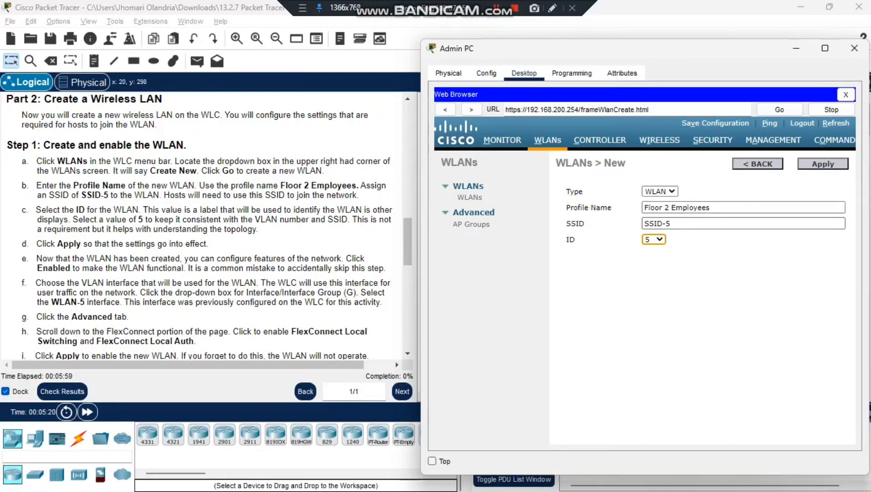
key(Tab)
key(Return)
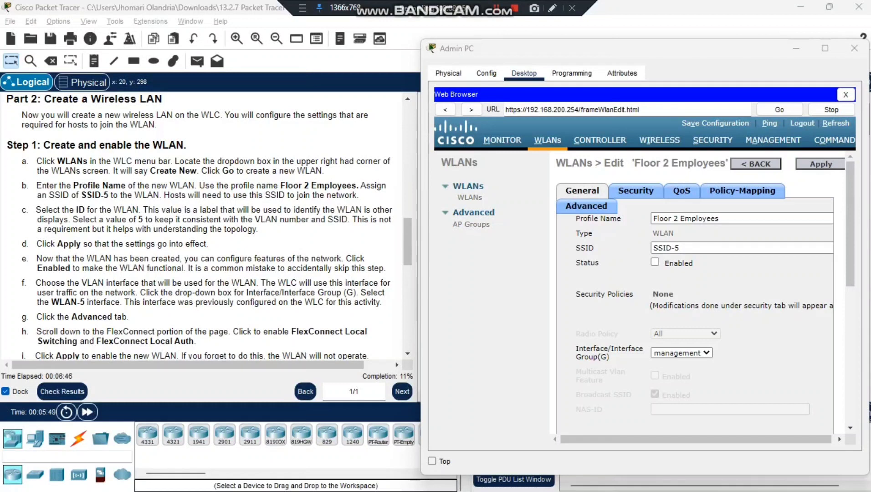
Step: Enable the Floor 2 Employees WLAN on interface WLAN-5, then bring up its Advanced settings
scroll(701, 291, down, 2)
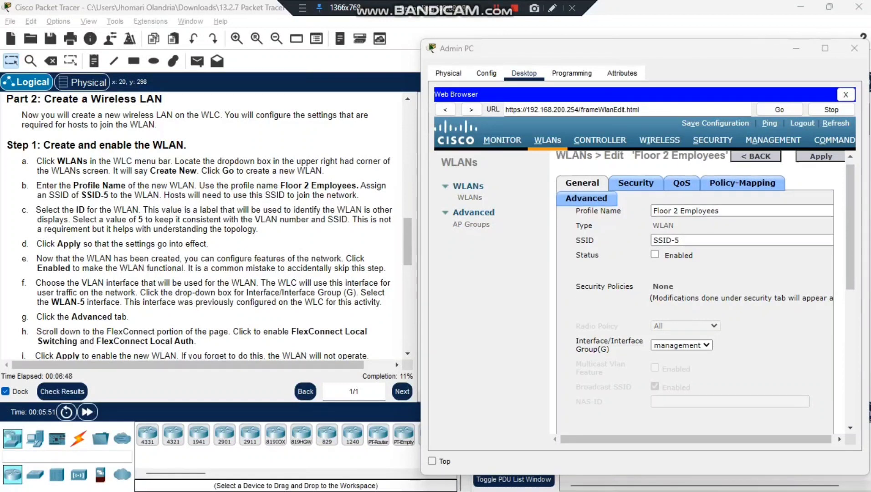
scroll(701, 291, up, 2)
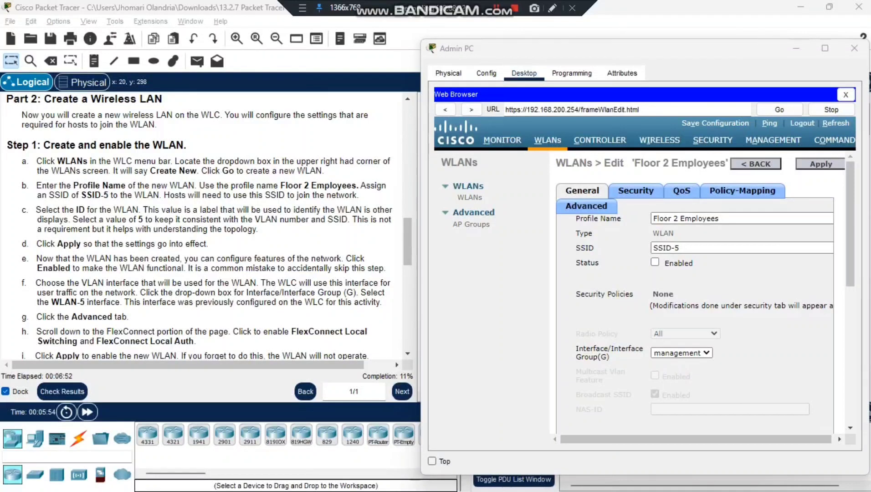
click(655, 262)
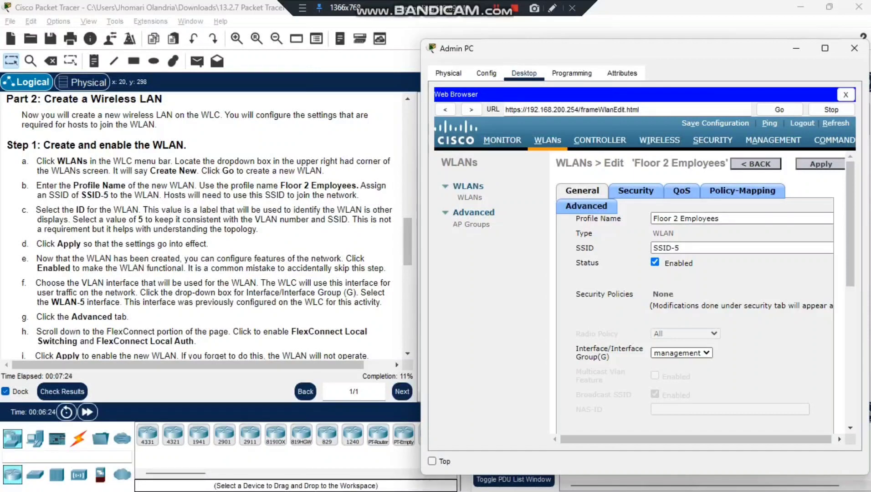
click(681, 352)
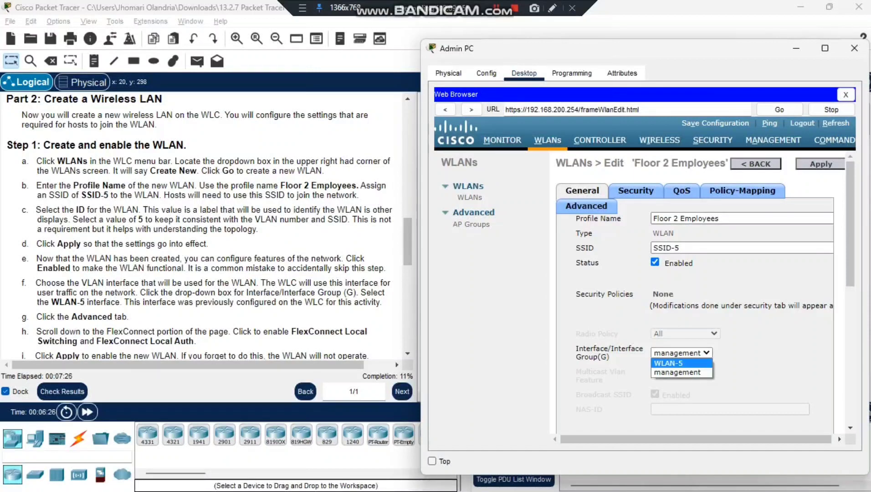
click(668, 363)
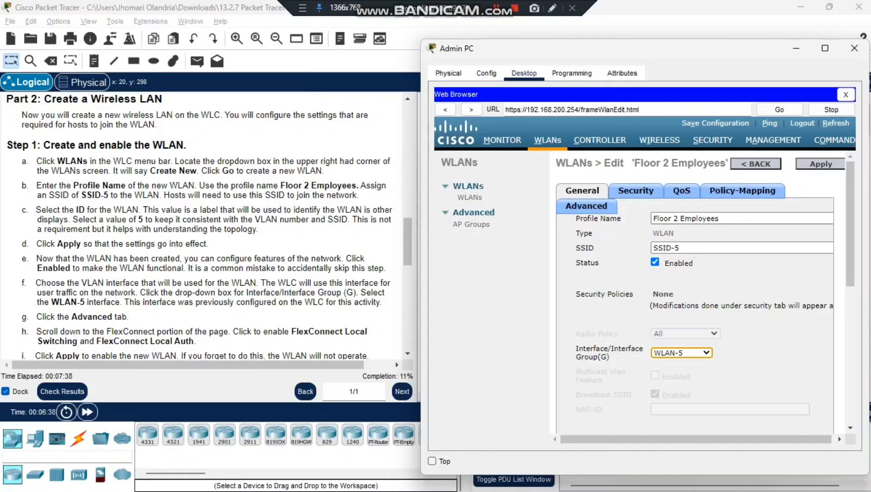
click(586, 206)
scroll(200, 223, down, 4)
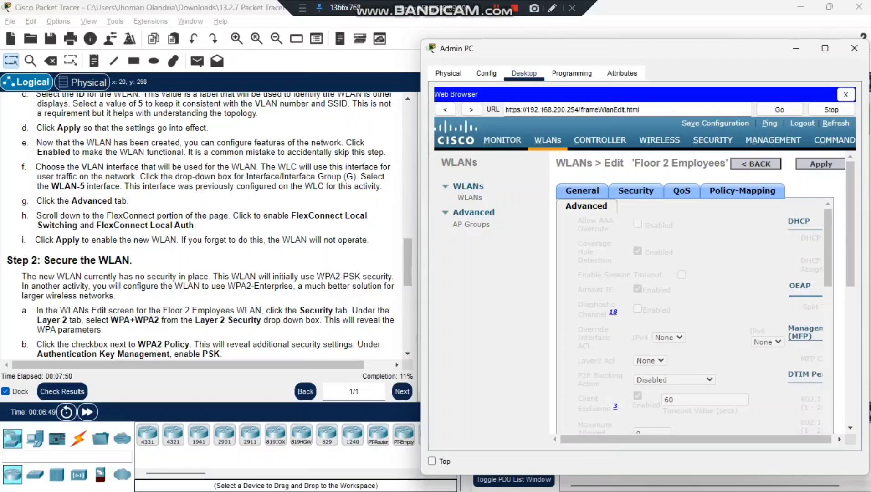
Step: Check Enabled for both FlexConnect Local Switching and FlexConnect Local Auth
scroll(693, 314, down, 3)
scroll(693, 314, down, 5)
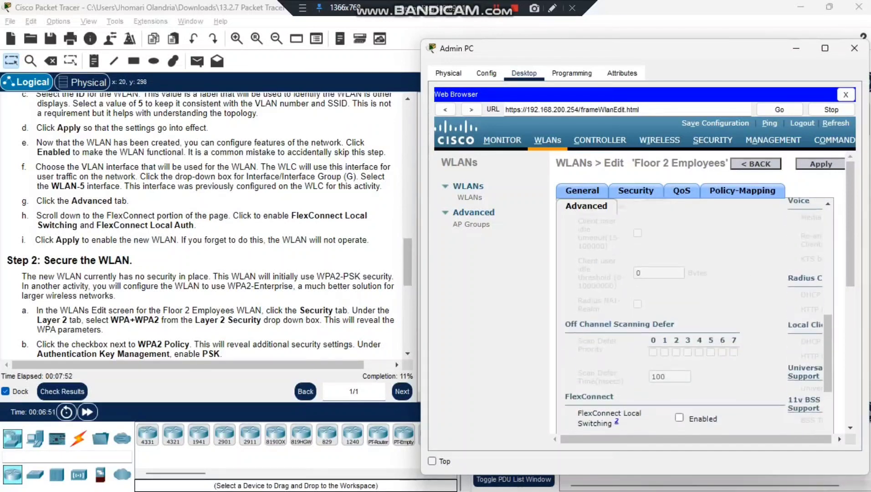
scroll(692, 315, down, 1)
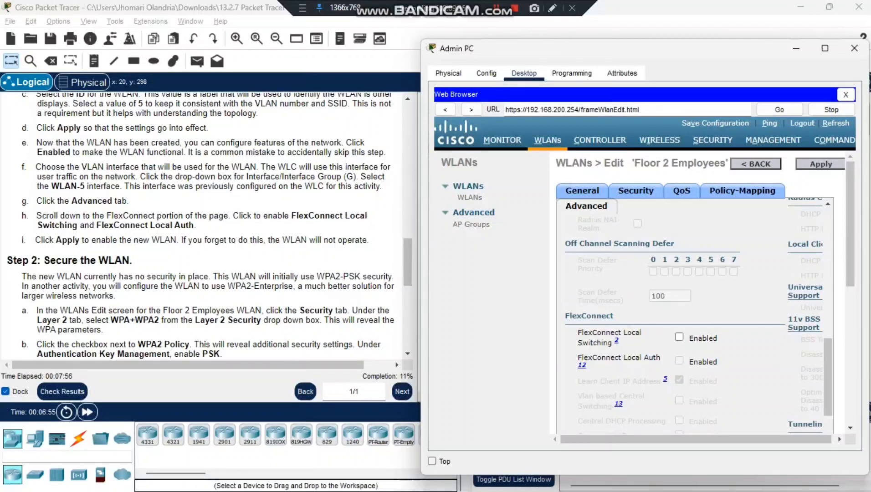
click(678, 337)
click(679, 360)
scroll(205, 227, down, 3)
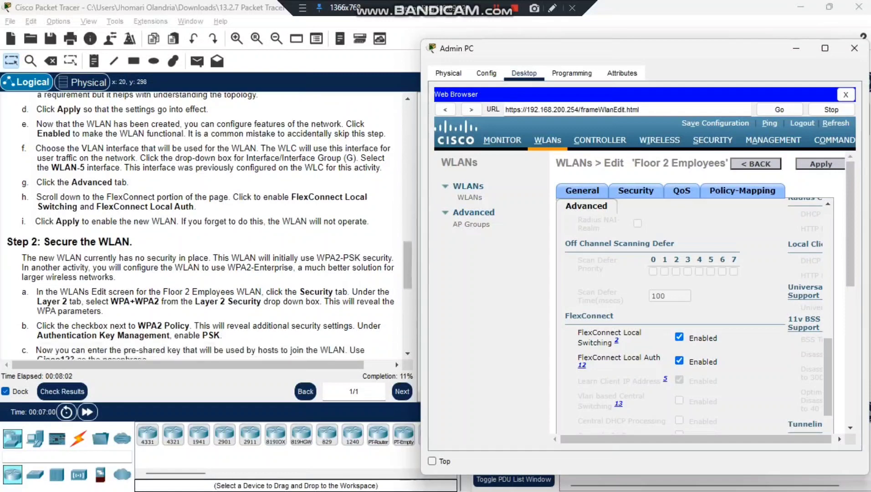
scroll(205, 223, up, 1)
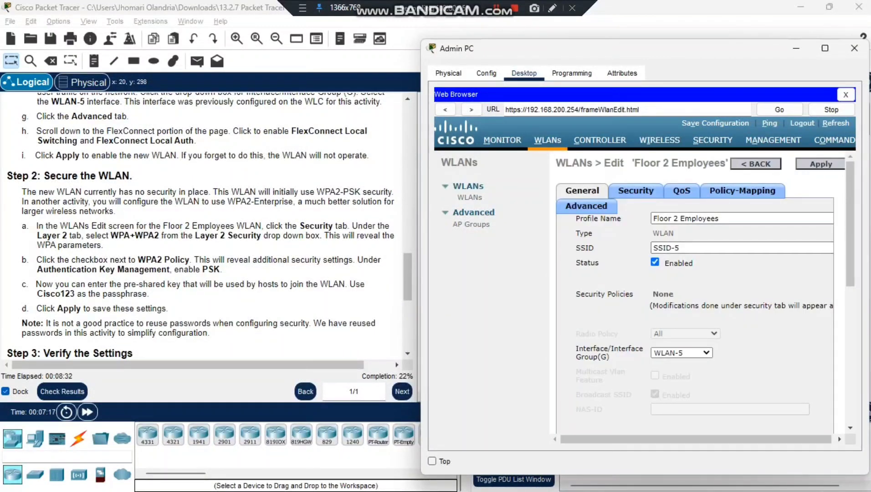
Step: Bring up the Security settings of the Floor 2 Employees WLAN, where Layer 2 Security is None
scroll(200, 223, down, 2)
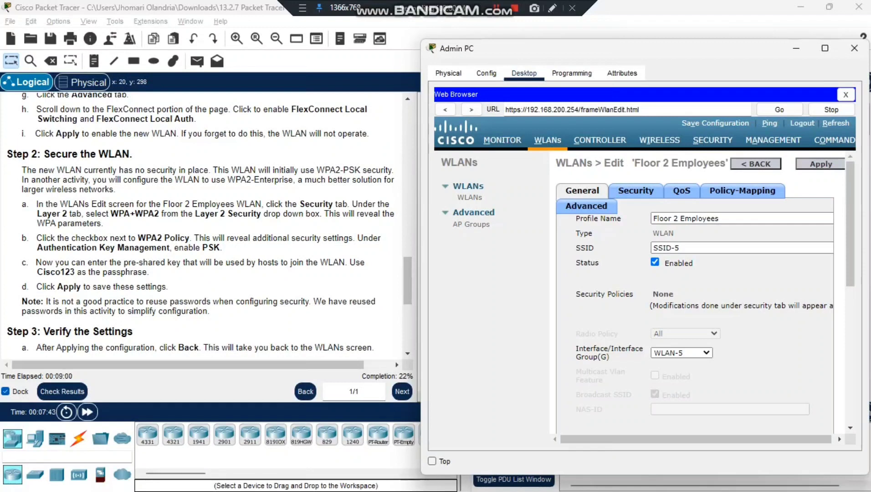
scroll(205, 223, down, 2)
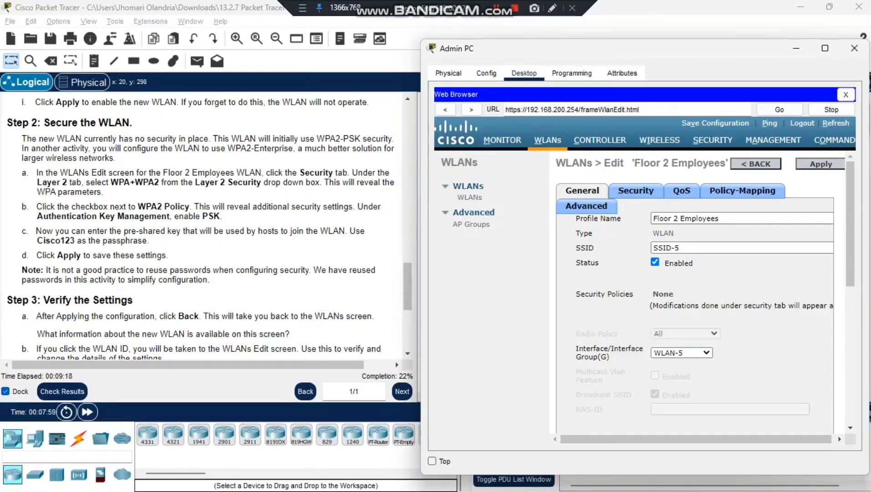
click(636, 190)
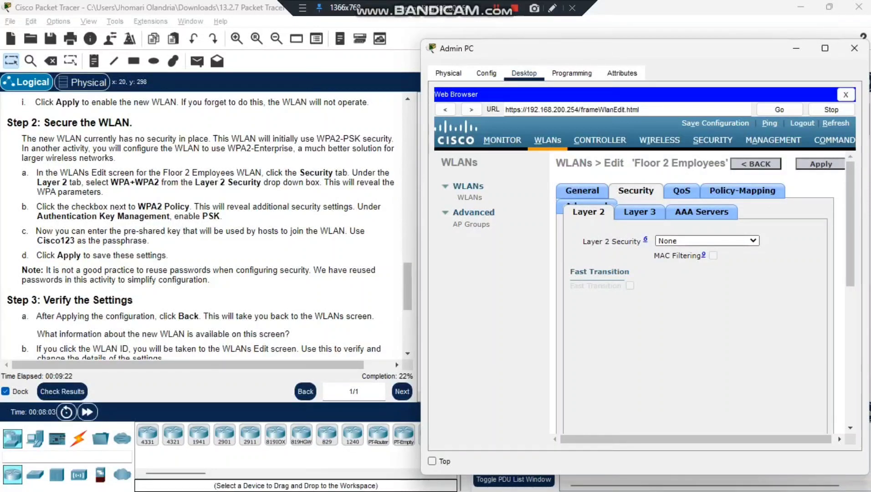
Step: Set Layer 2 Security to WPA+WPA2 and enable PSK key management
click(706, 240)
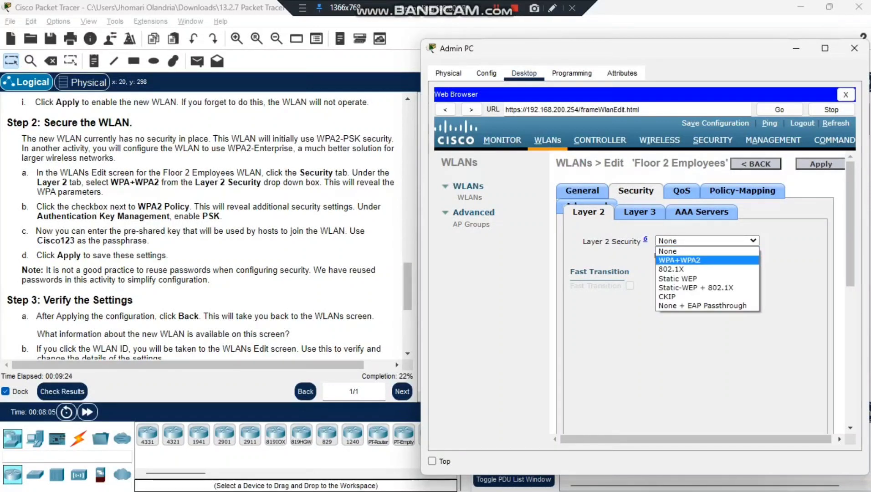
click(658, 260)
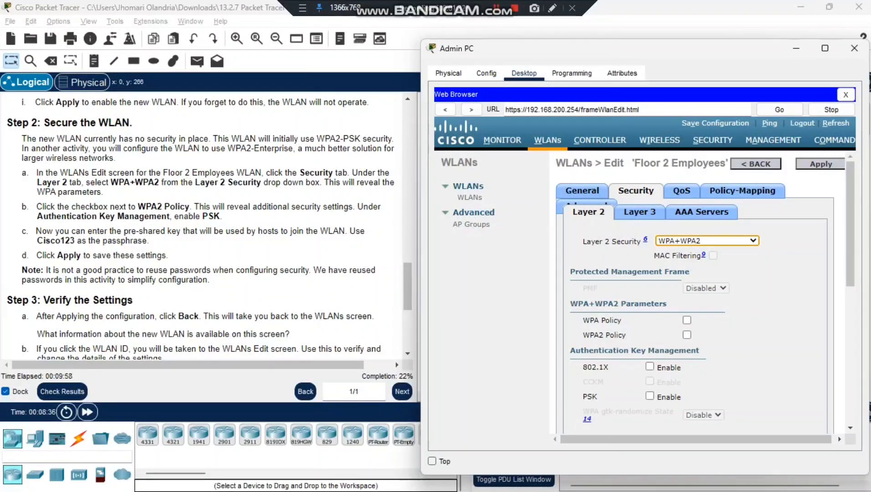
scroll(701, 291, down, 3)
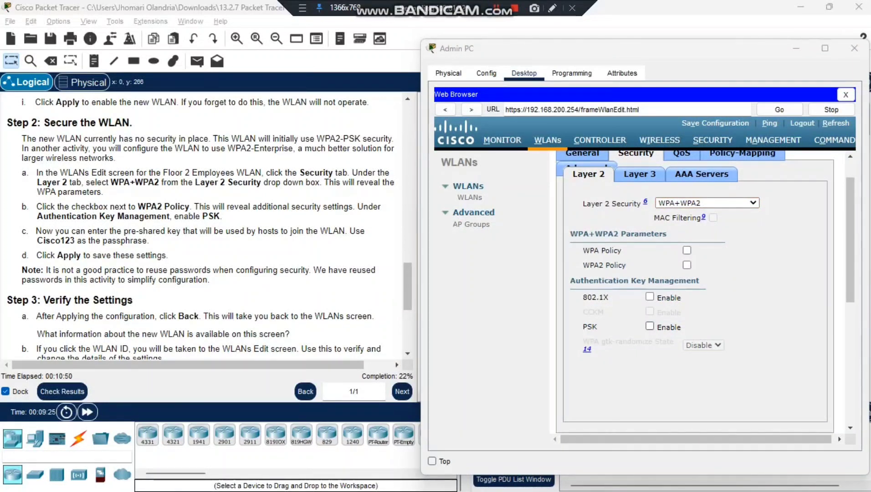
click(649, 326)
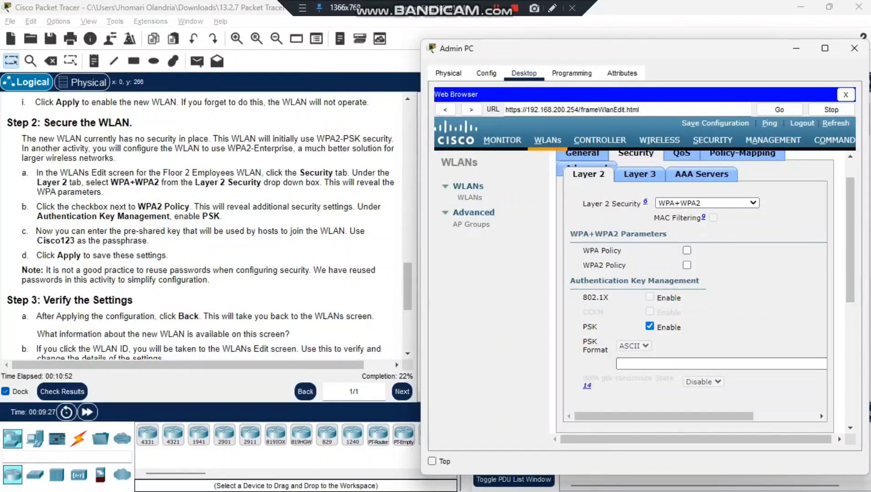
Step: Enter the ASCII pre-shared key passphrase in the PSK field
click(720, 363)
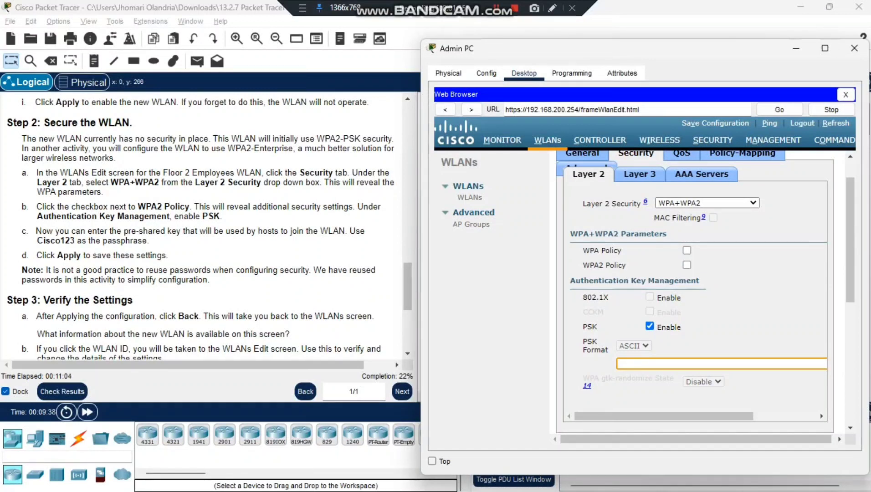
text(Ci)
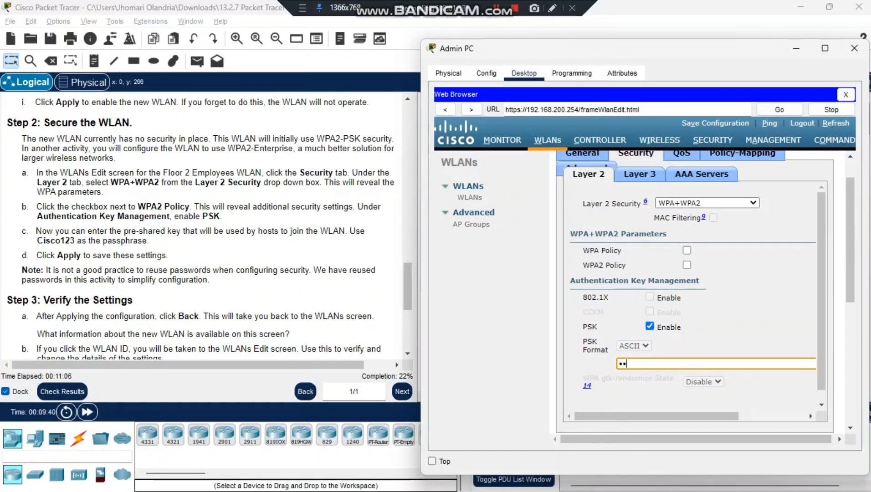
key(BackSpace)
key(BackSpace)
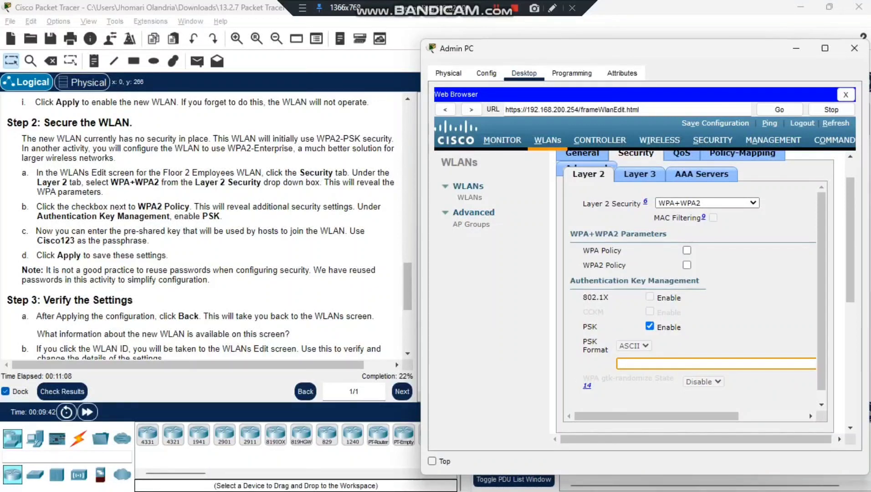
text(Cisco123)
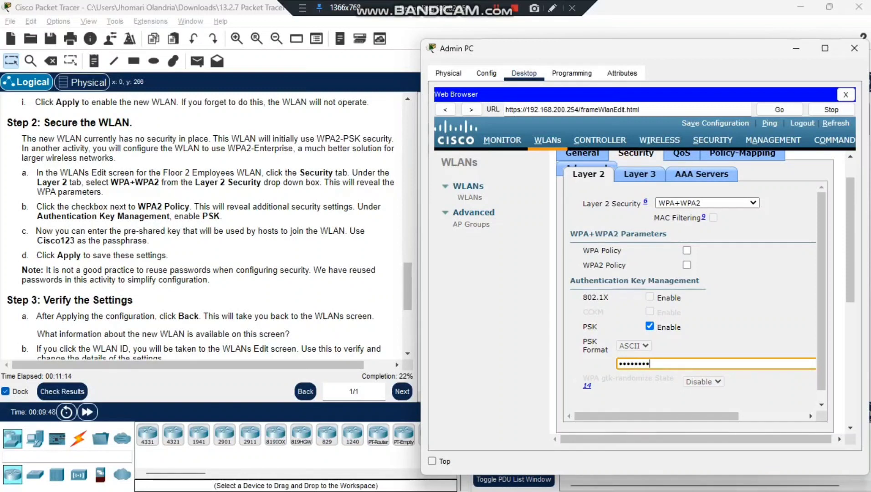
scroll(697, 274, up, 2)
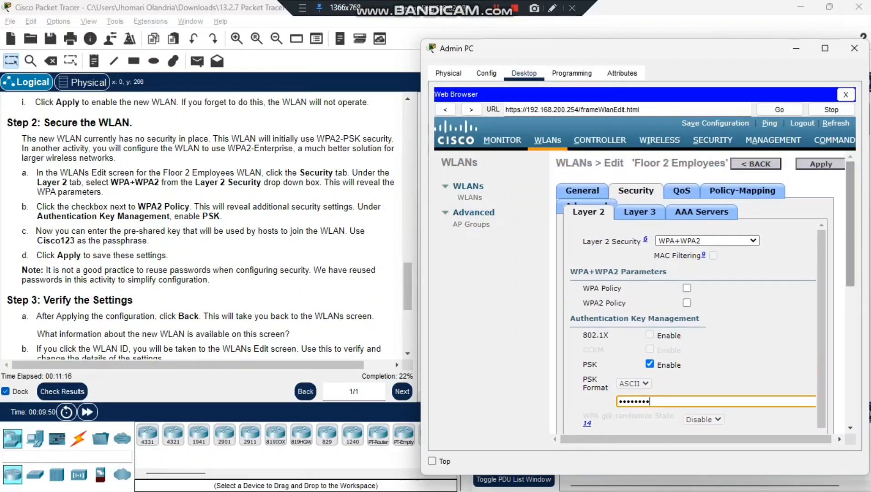
Step: Enable WPA2 Policy and apply the security settings, confirming the WLAN change
click(820, 164)
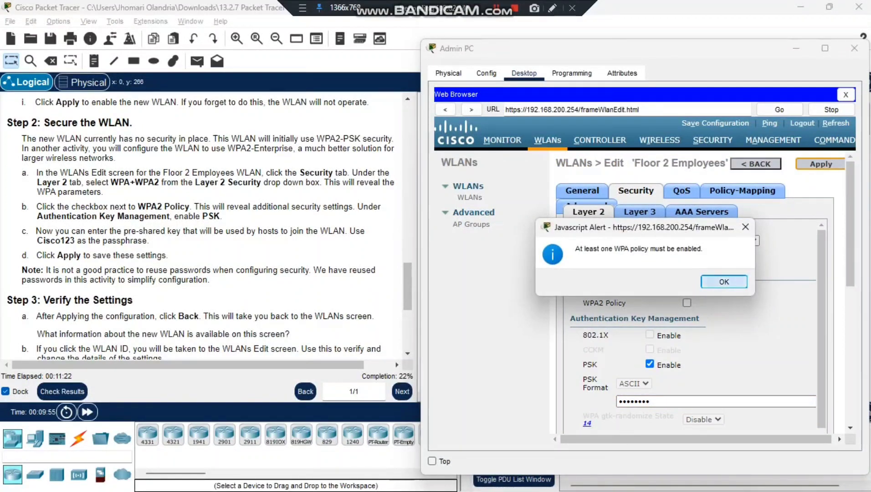
click(724, 282)
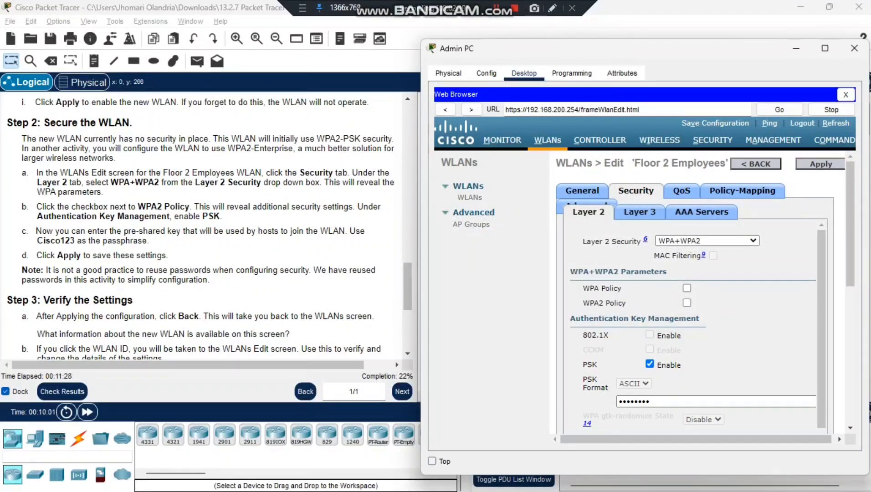
click(686, 302)
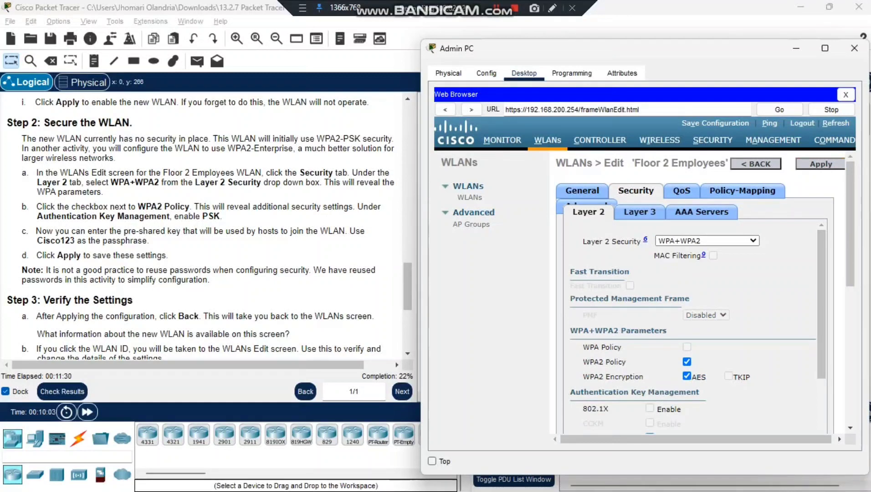
click(820, 164)
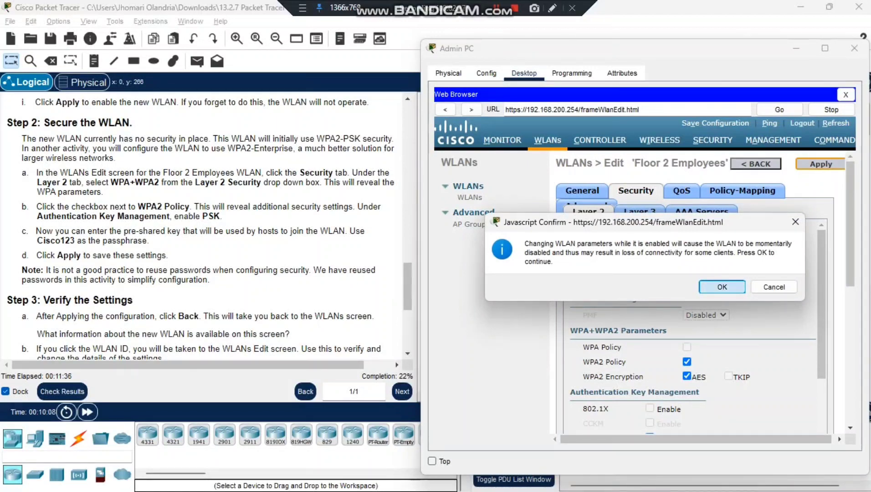
click(722, 286)
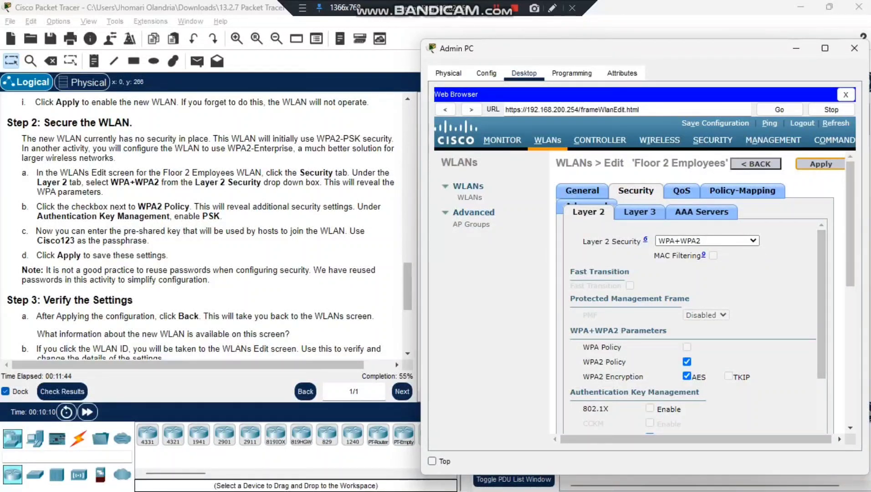
scroll(850, 228, down, 3)
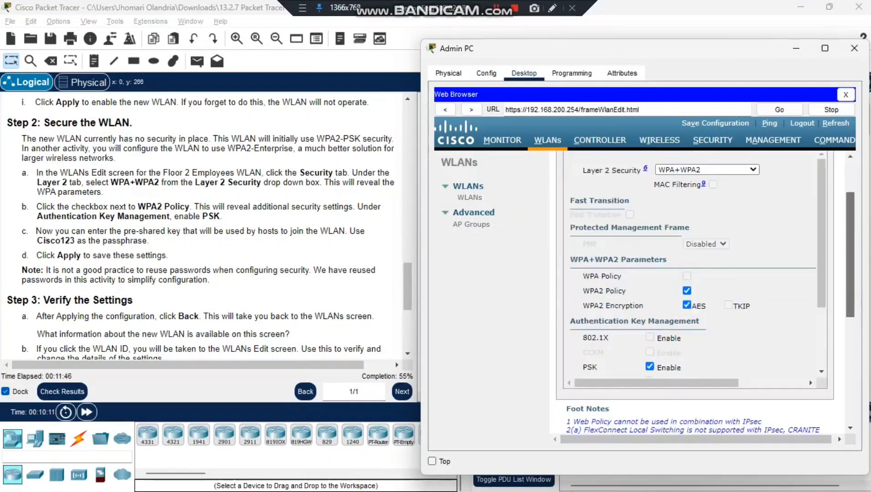
scroll(701, 273, down, 2)
scroll(702, 273, up, 5)
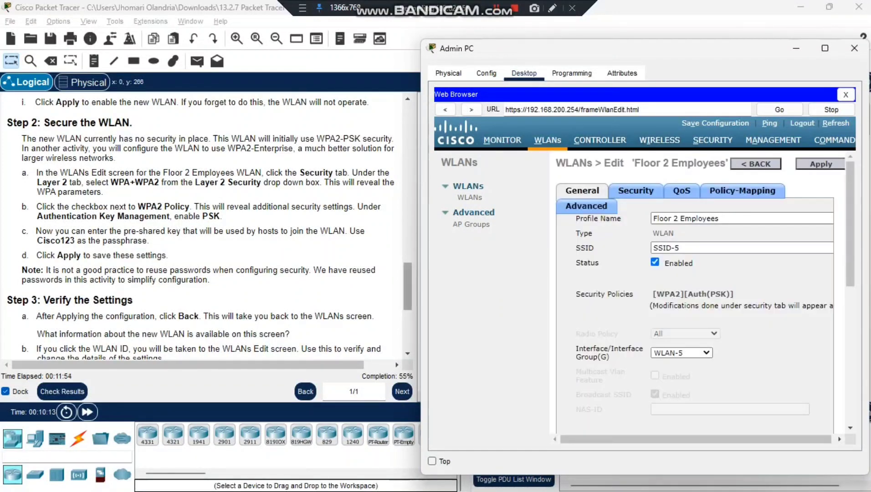
Step: Go back from the WLAN edit page to the WLANs list showing WLAN ID 5
scroll(205, 228, down, 1)
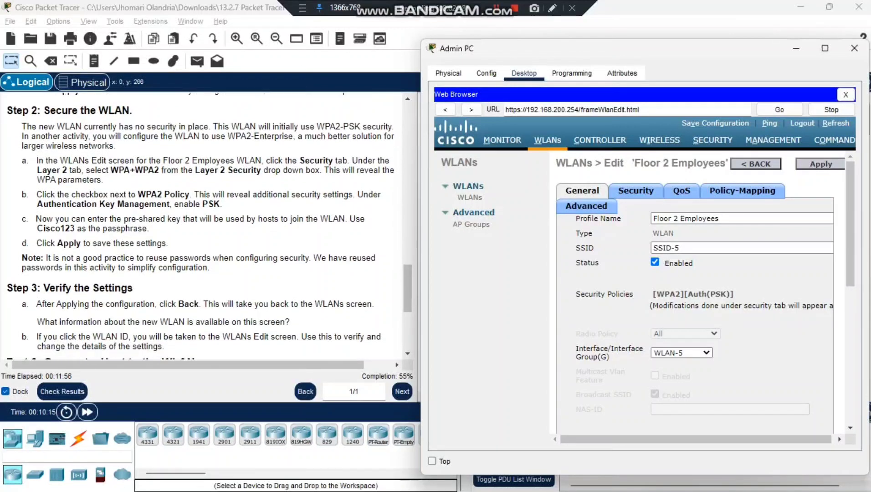
scroll(205, 228, down, 2)
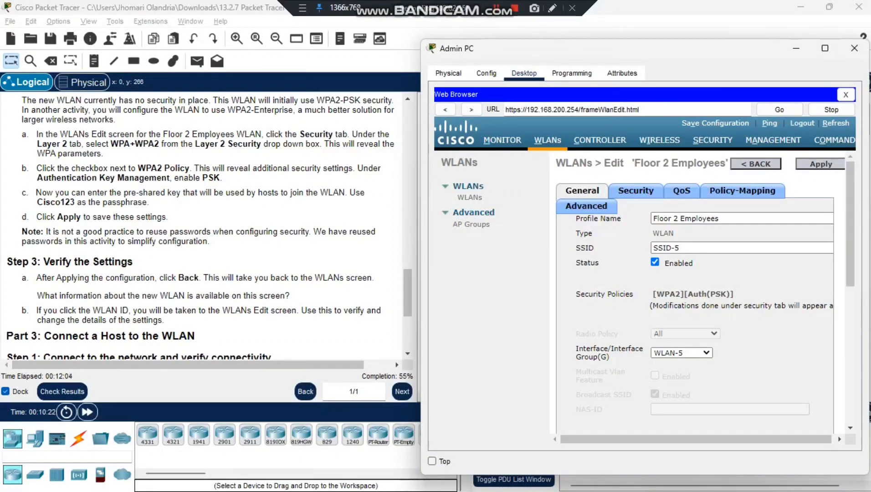
scroll(205, 223, down, 3)
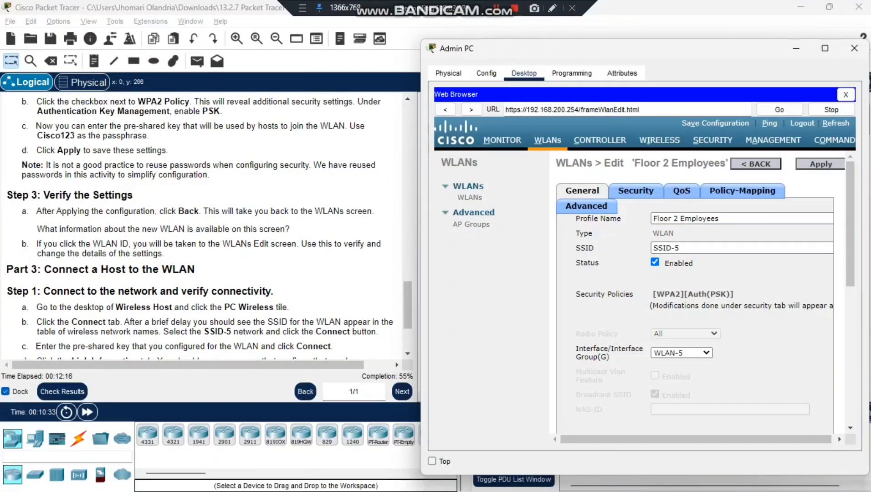
click(756, 163)
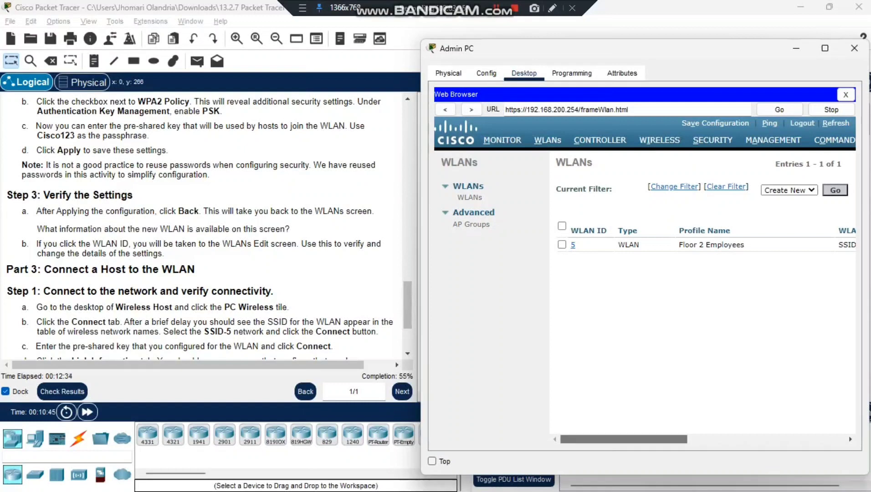
Step: Review the WLANs table columns for Floor 2 Employees, then reopen WLAN ID 5
scroll(701, 292, right, 3)
scroll(702, 291, right, 5)
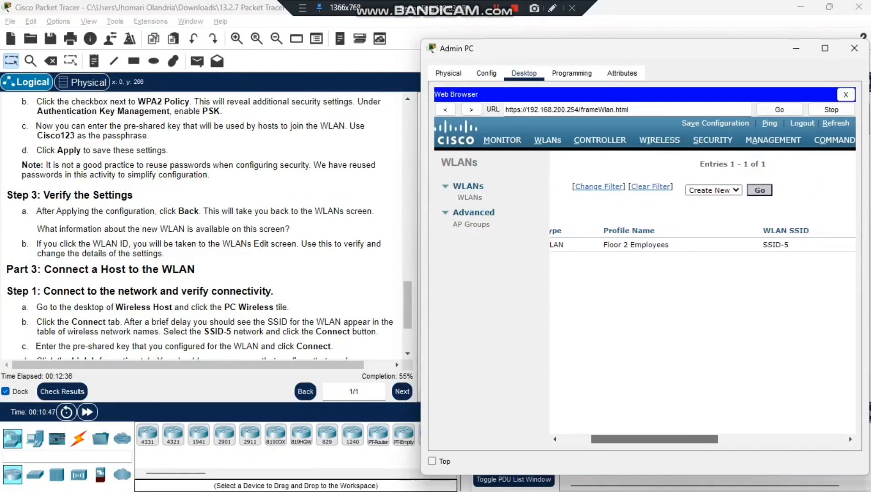
scroll(701, 292, right, 1)
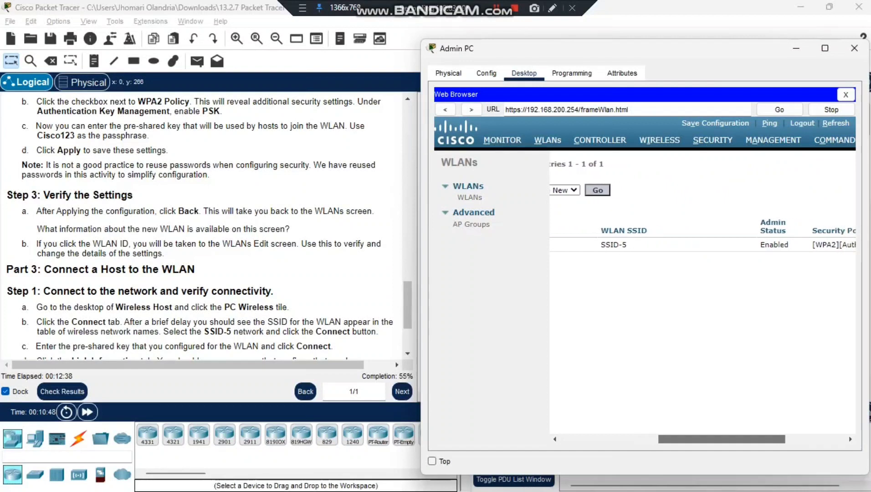
scroll(702, 292, right, 8)
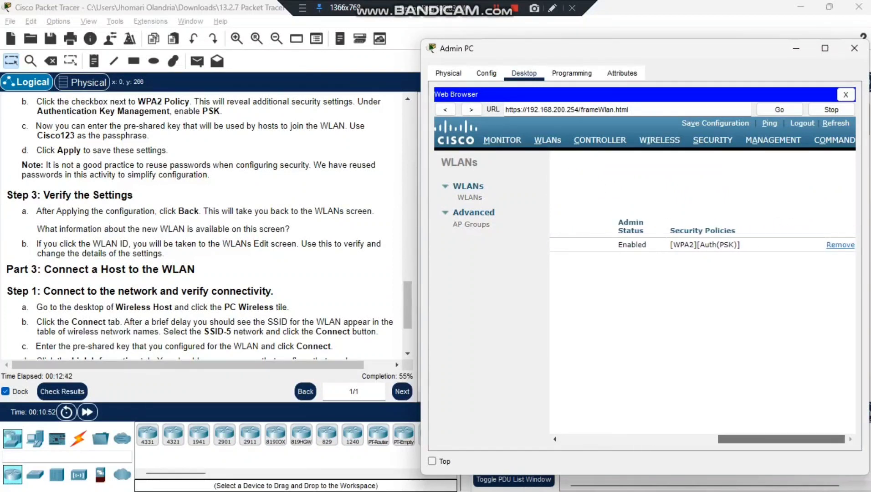
scroll(701, 291, left, 9)
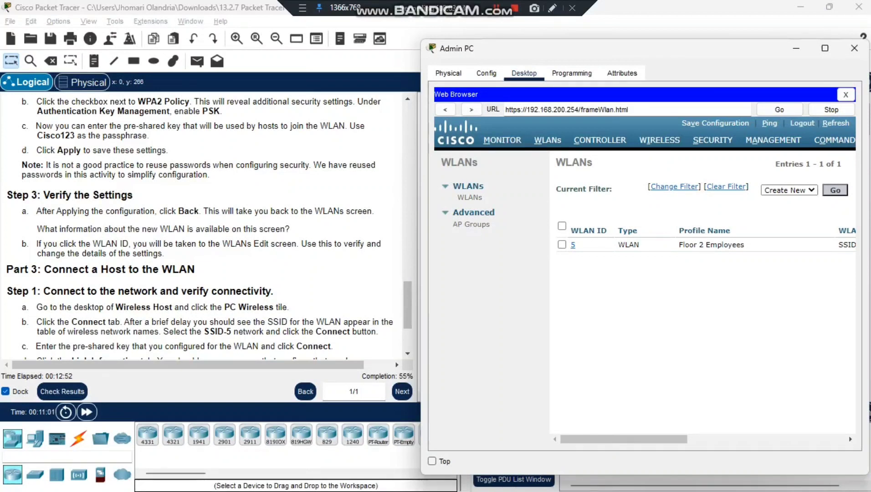
click(572, 244)
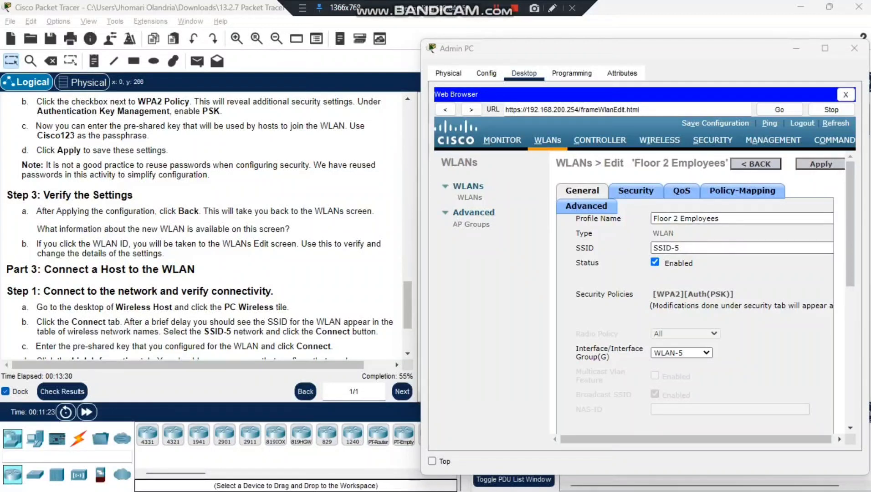
Step: Check the WLAN's Security settings, showing WPA2 with PSK
click(635, 190)
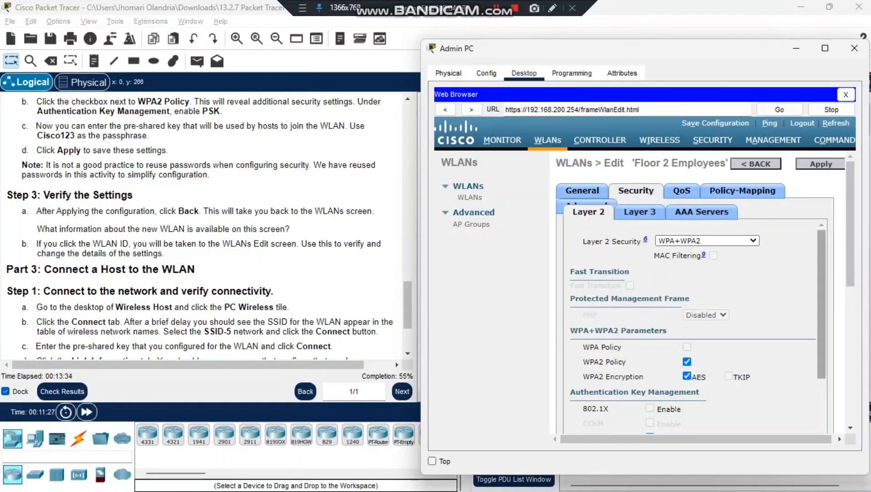
scroll(821, 306, down, 3)
scroll(820, 305, up, 3)
scroll(693, 327, down, 3)
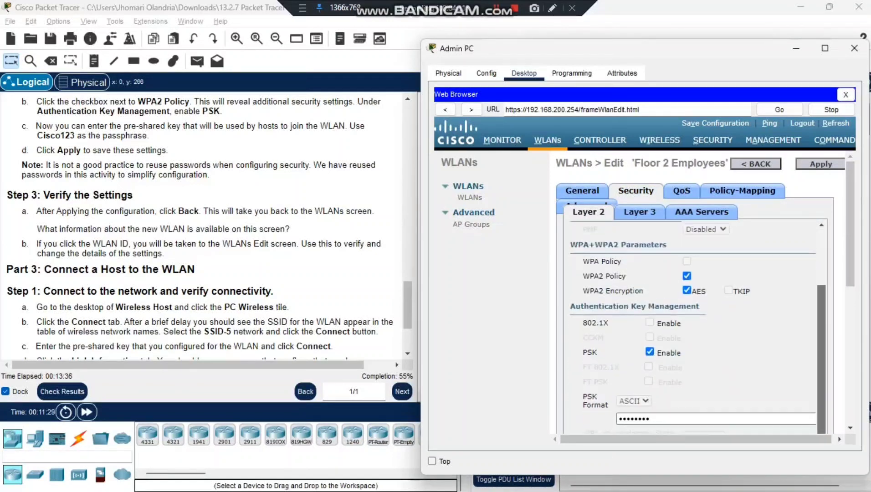
scroll(692, 328, up, 3)
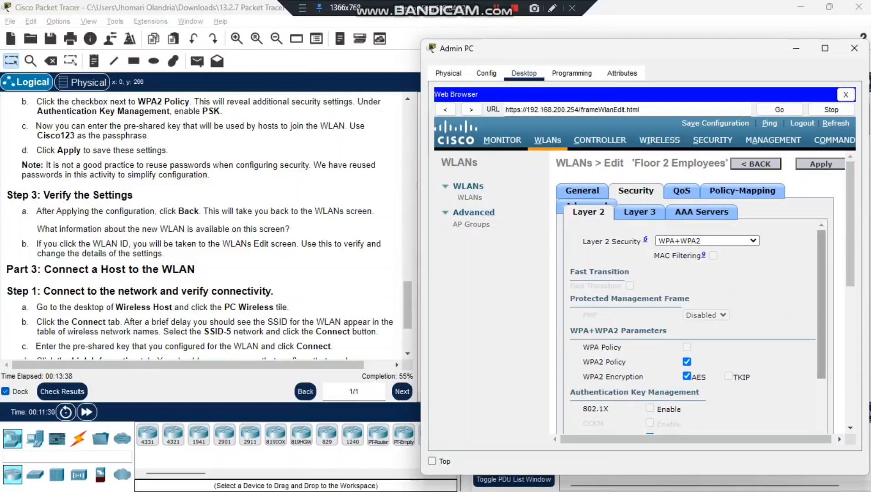
scroll(821, 319, down, 3)
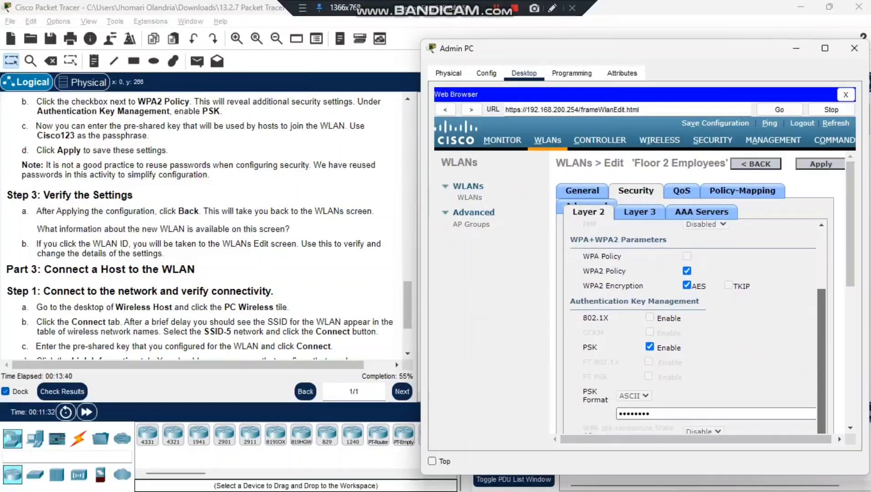
scroll(693, 327, up, 3)
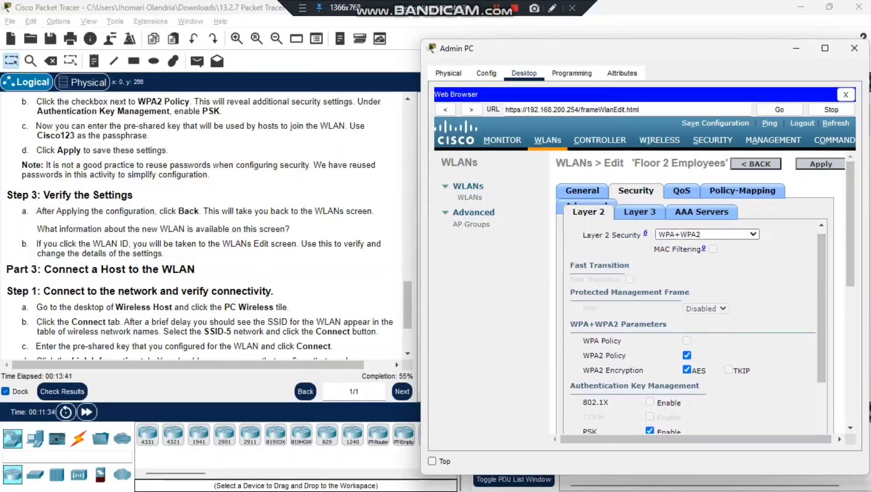
Step: Look over the WLAN's QoS and Advanced settings, then return to General
click(682, 190)
click(586, 206)
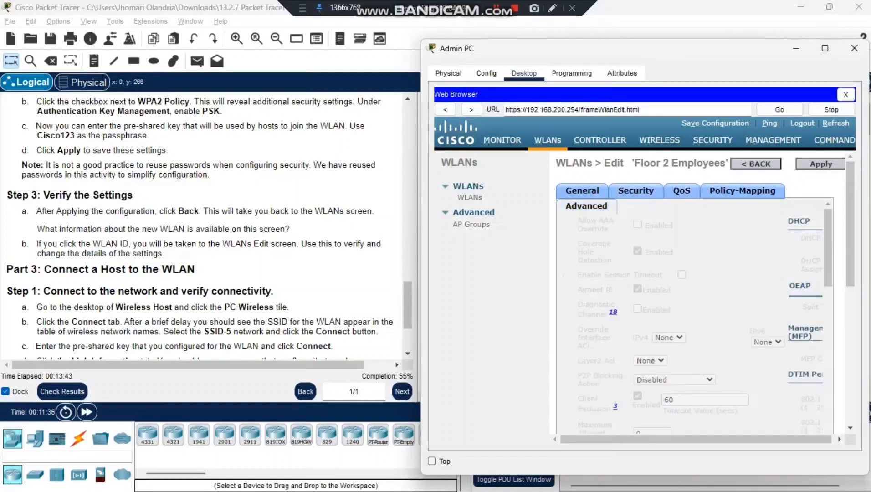
scroll(692, 318, down, 8)
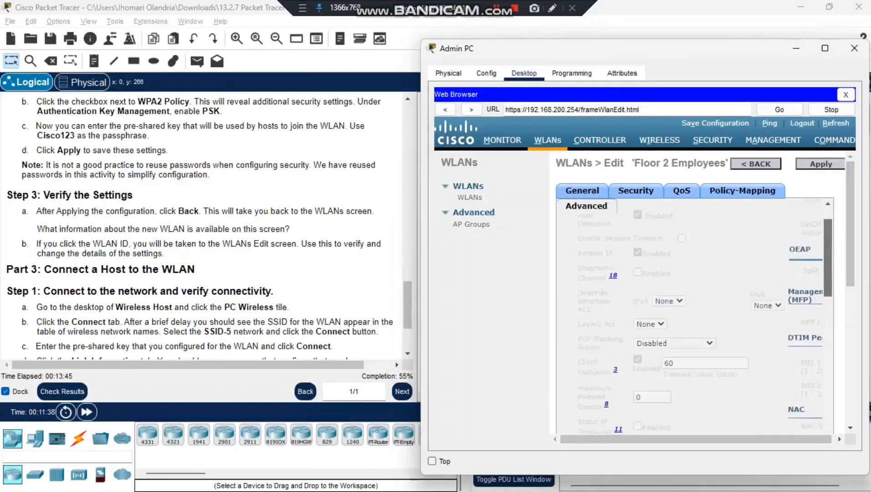
scroll(692, 319, down, 5)
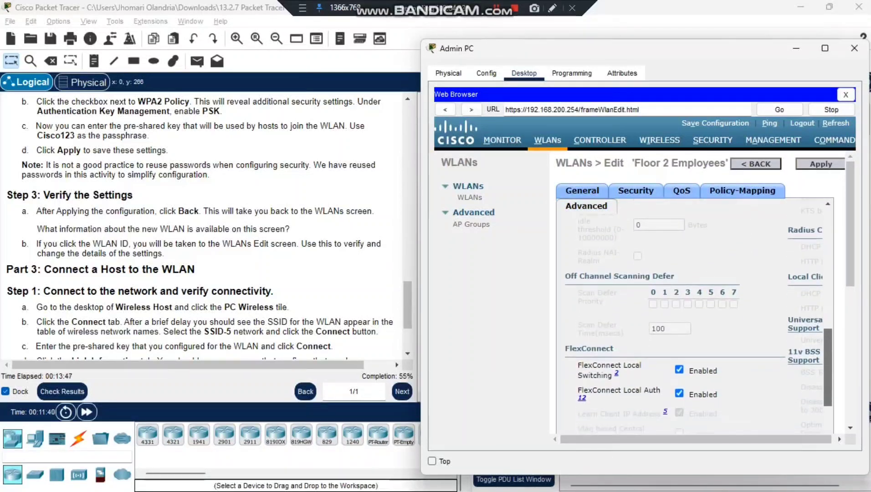
scroll(697, 314, up, 4)
scroll(697, 314, down, 5)
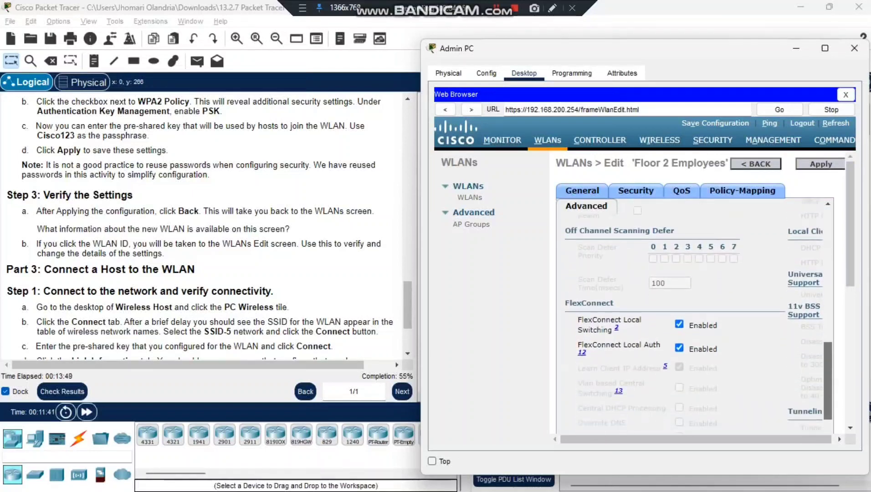
scroll(697, 314, up, 2)
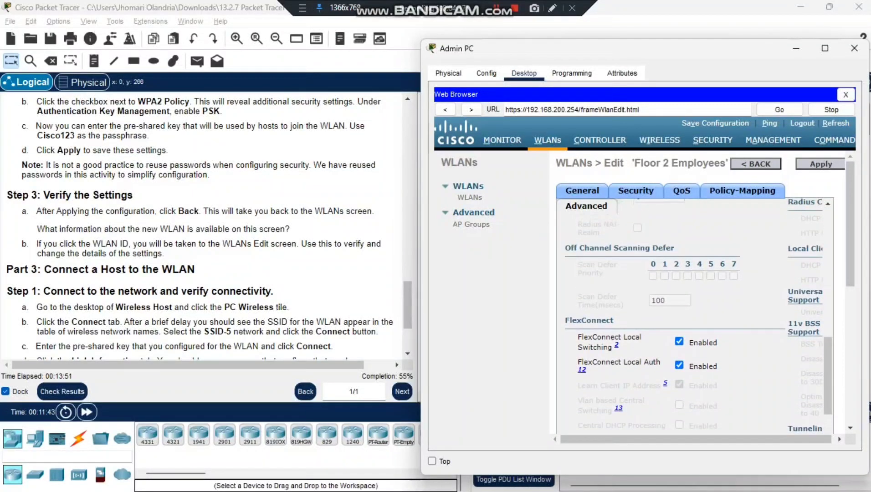
click(582, 190)
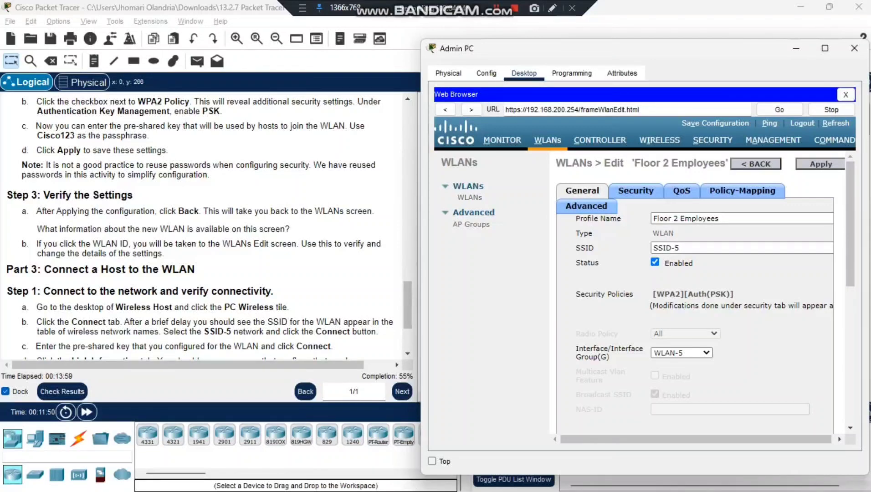
Step: Close the Admin PC window to reveal the network topology
scroll(205, 225, down, 3)
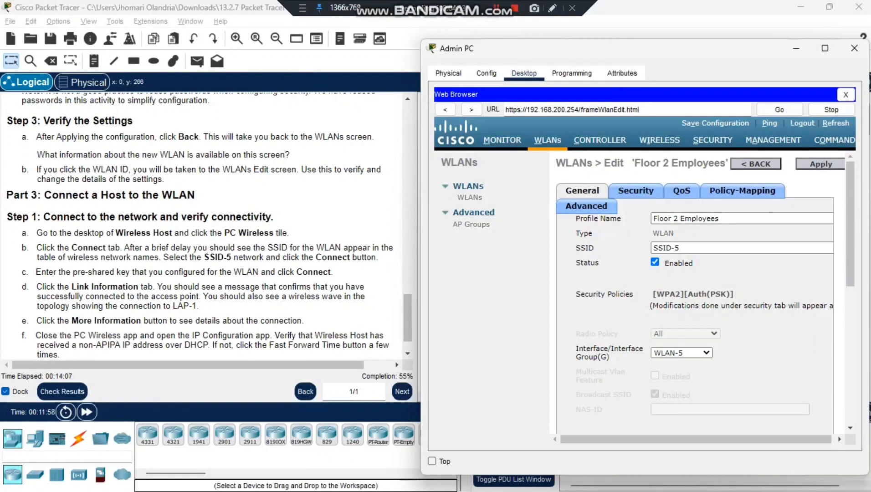
scroll(200, 223, down, 1)
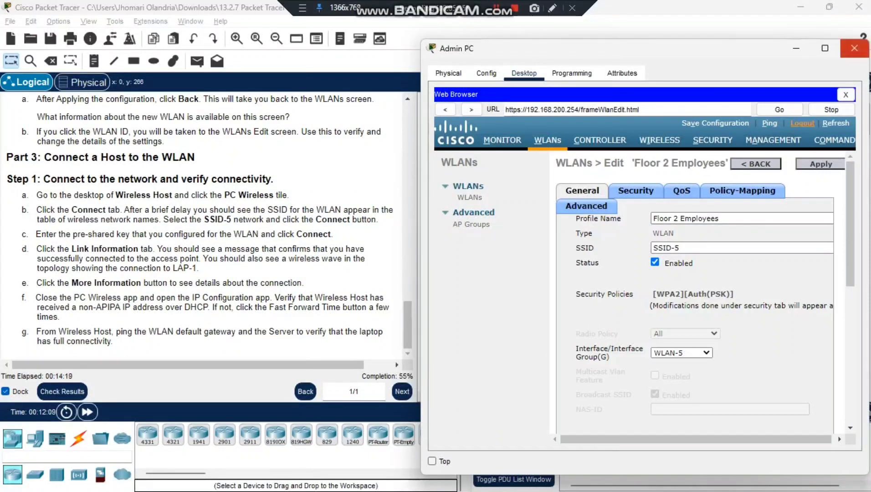
click(853, 48)
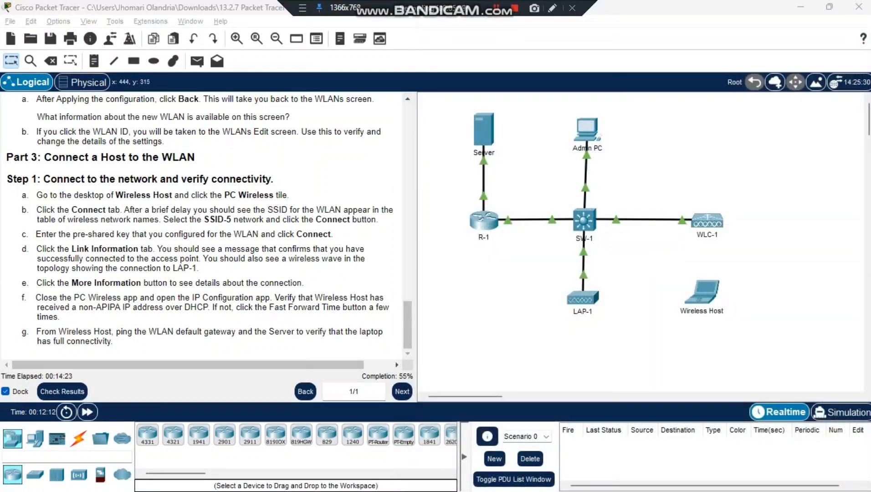
click(701, 292)
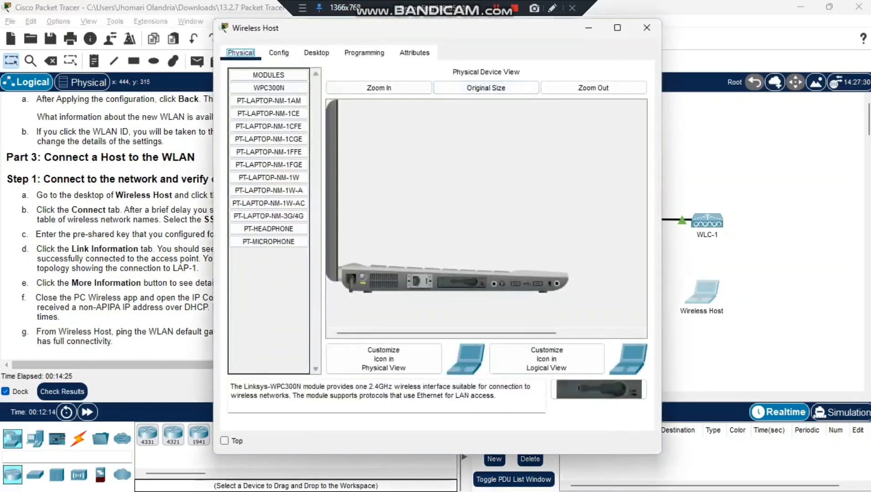
click(316, 53)
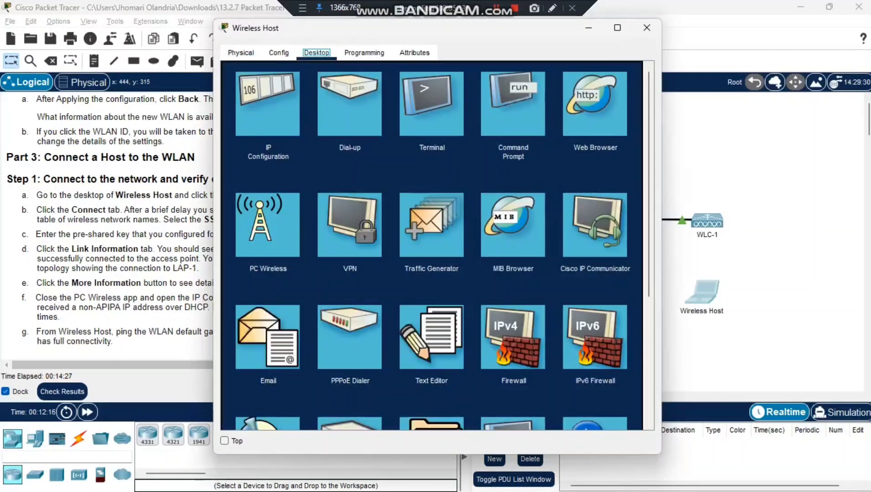
click(268, 224)
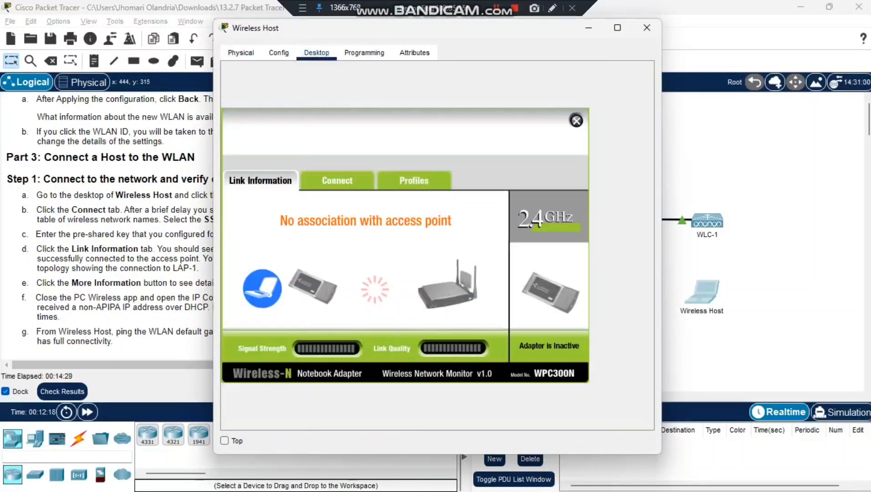
drag(472, 29, 691, 32)
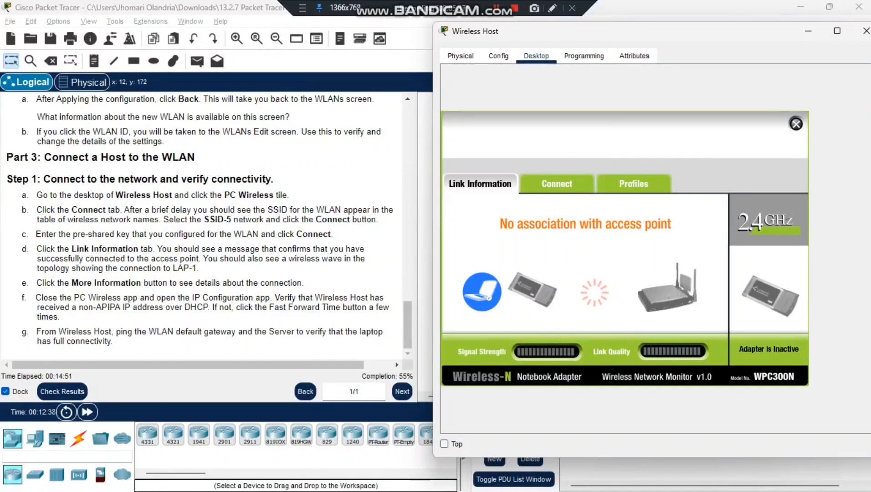
Step: Connect Wireless Host to SSID-5, entering the WPA2-Personal pre-shared key
click(556, 184)
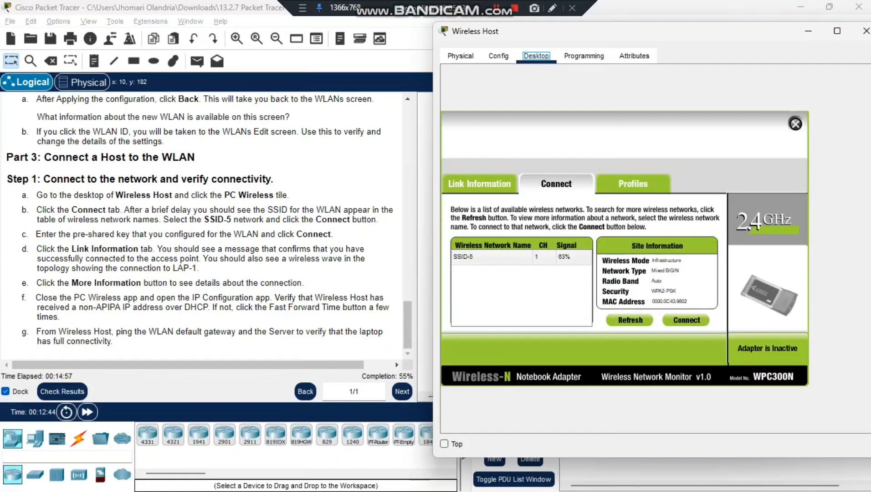
click(492, 257)
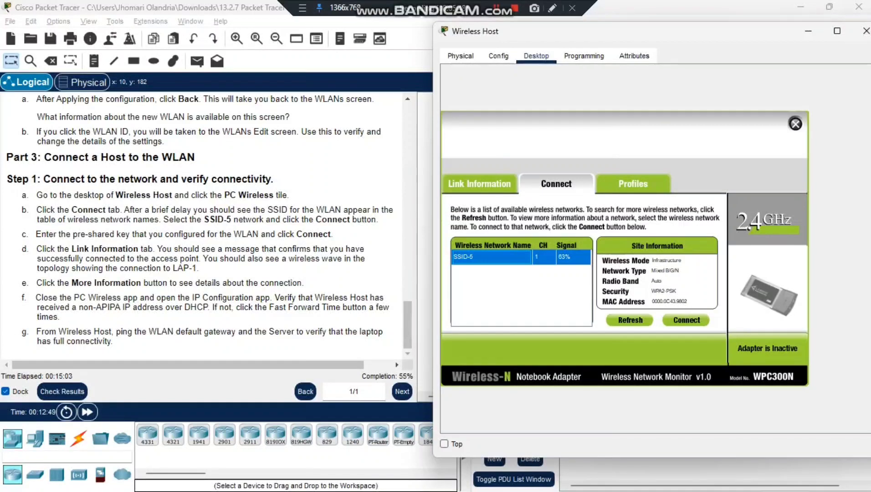
click(686, 320)
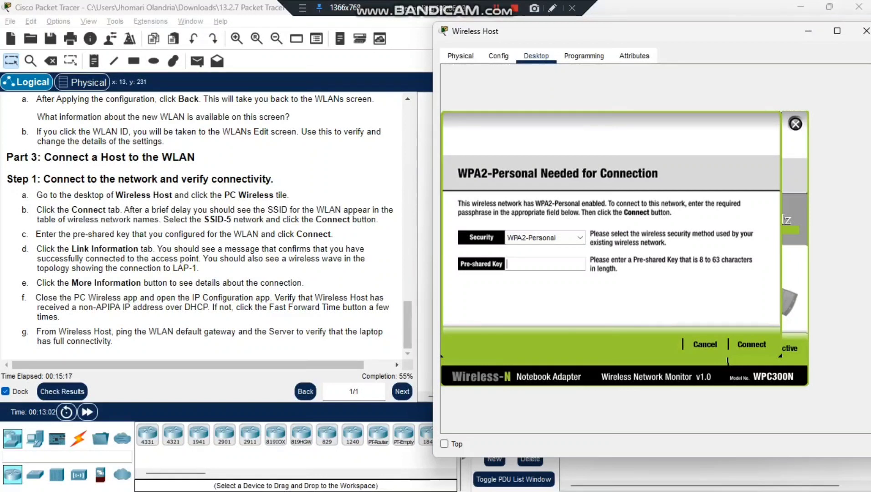
text(Cisco123)
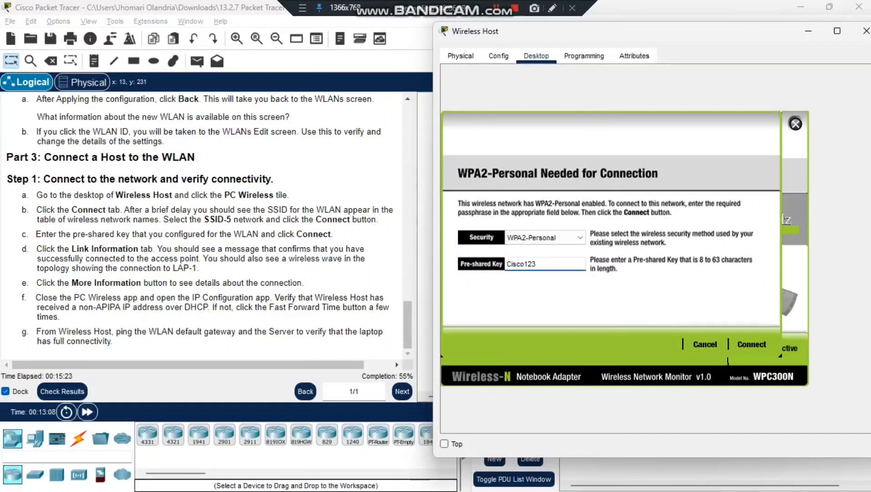
click(752, 344)
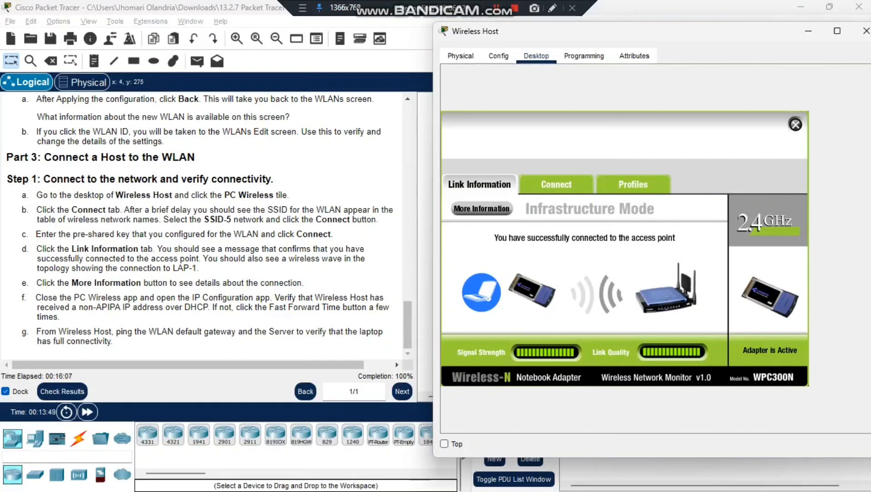
Step: Review the SSID-5 connection details, close PC Wireless, and view the DHCP address 192.168.5.2
click(482, 209)
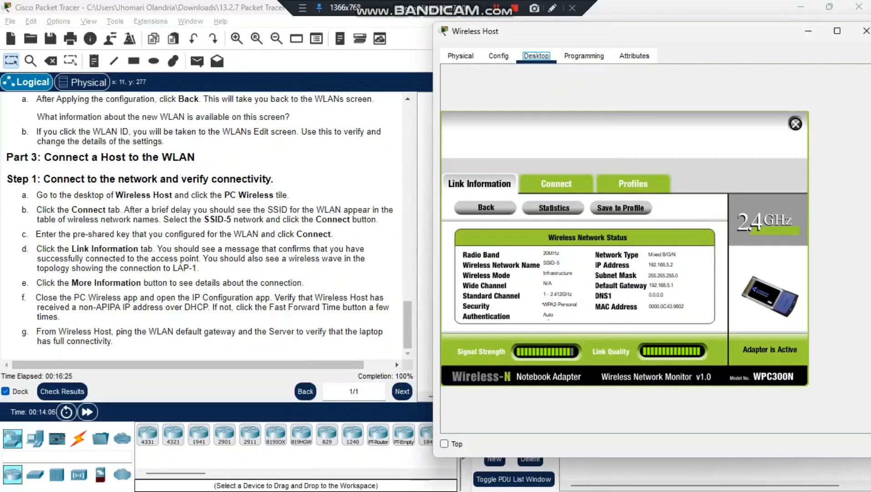
click(795, 124)
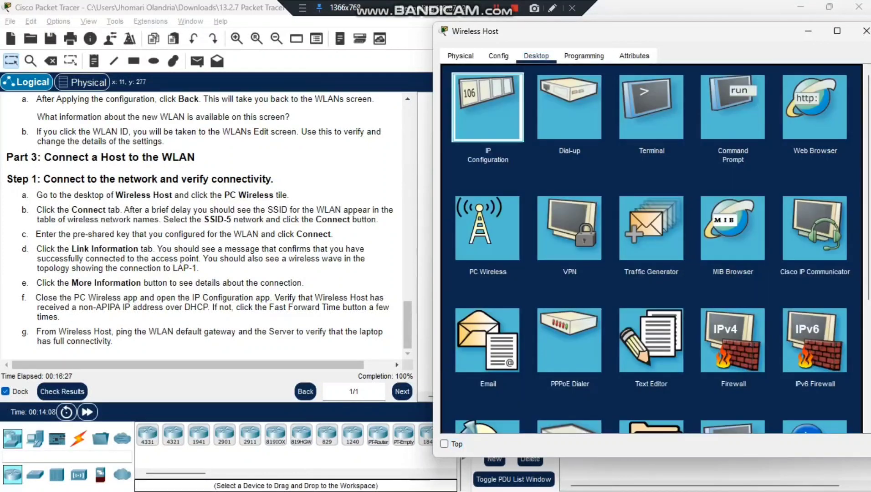
click(487, 106)
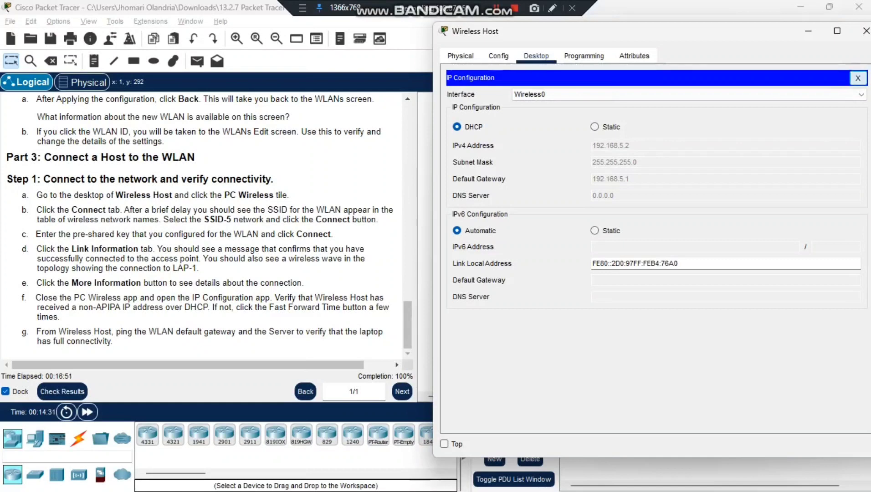
Step: In Command Prompt, ping the Server address 172.31.1.254 copied from the addressing table
click(857, 77)
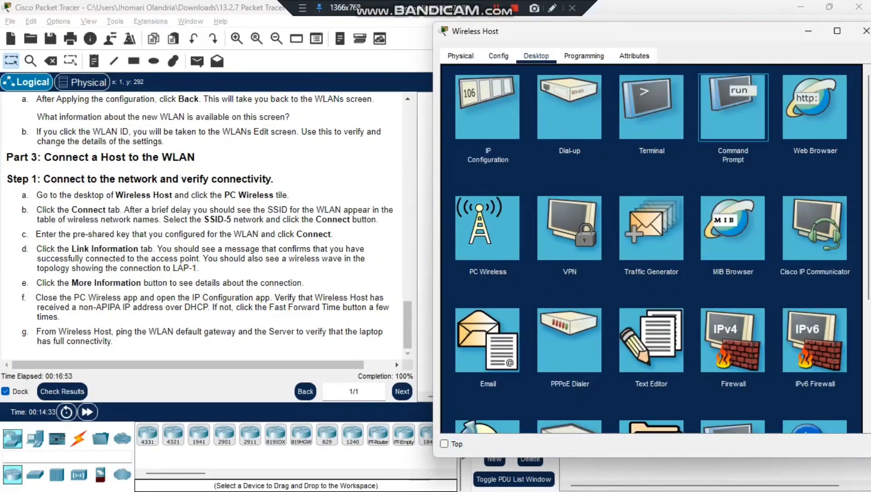
click(732, 107)
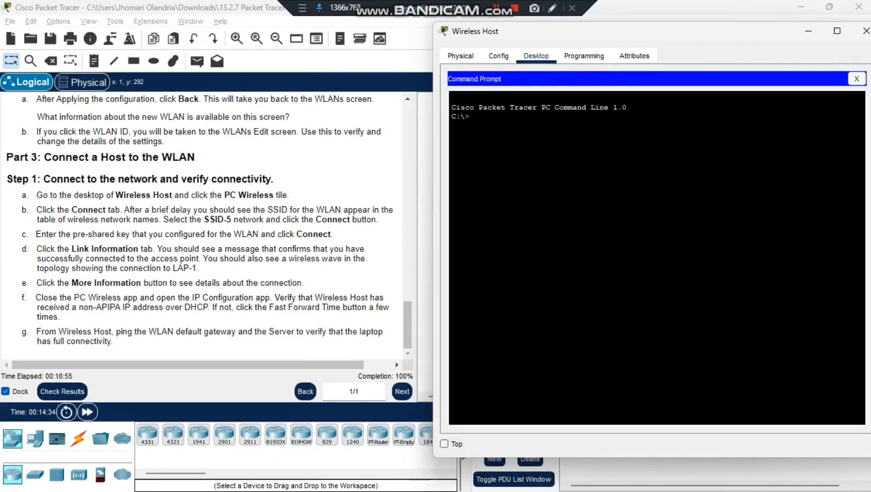
text(ping)
scroll(203, 223, up, 20)
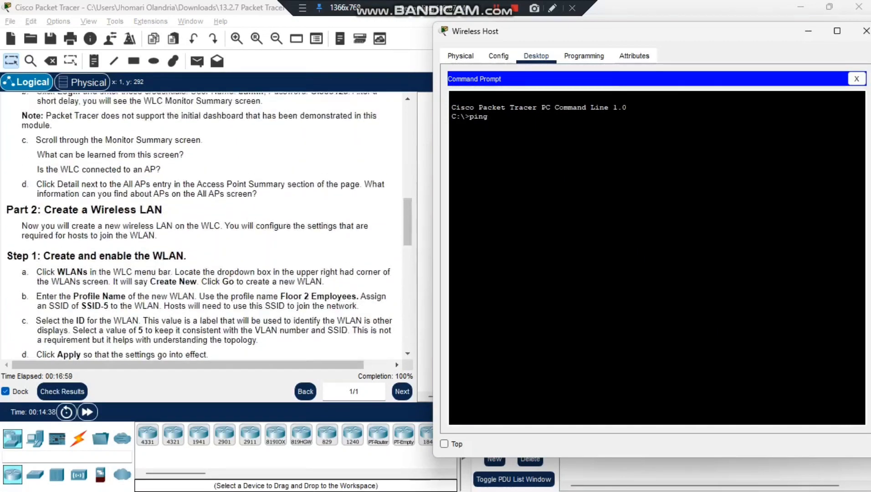
scroll(203, 223, up, 3)
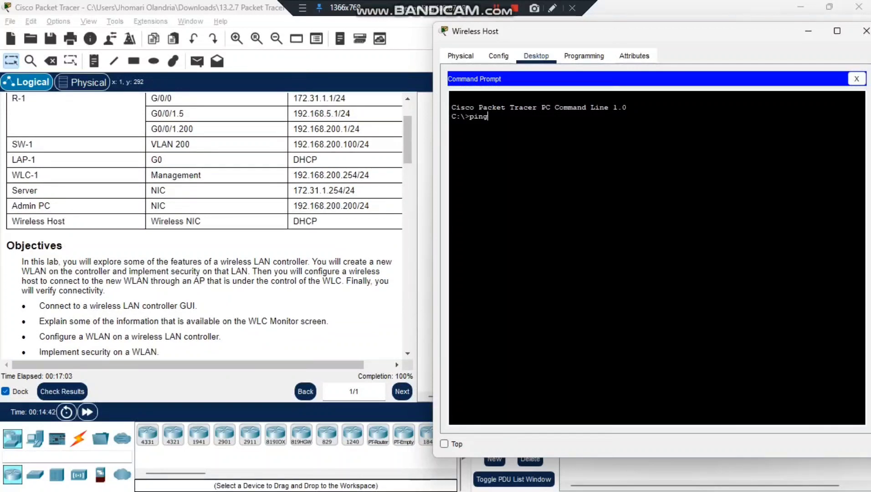
drag(292, 190, 343, 190)
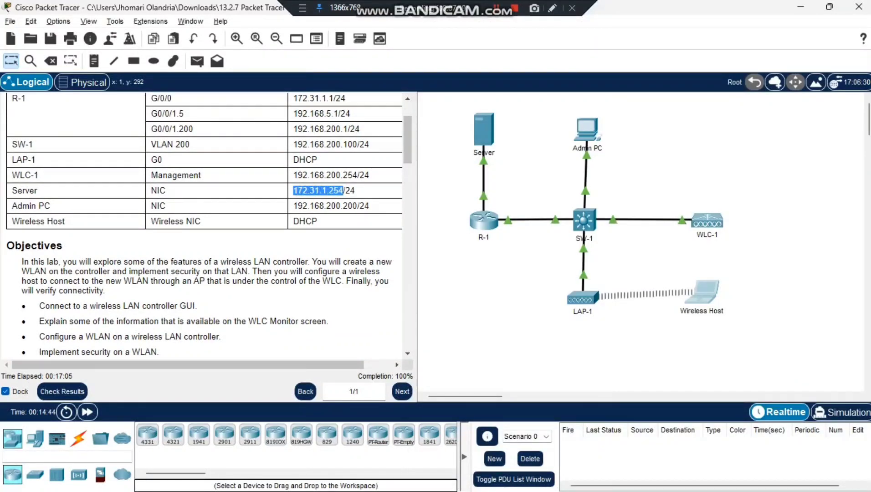
key(alt+Tab)
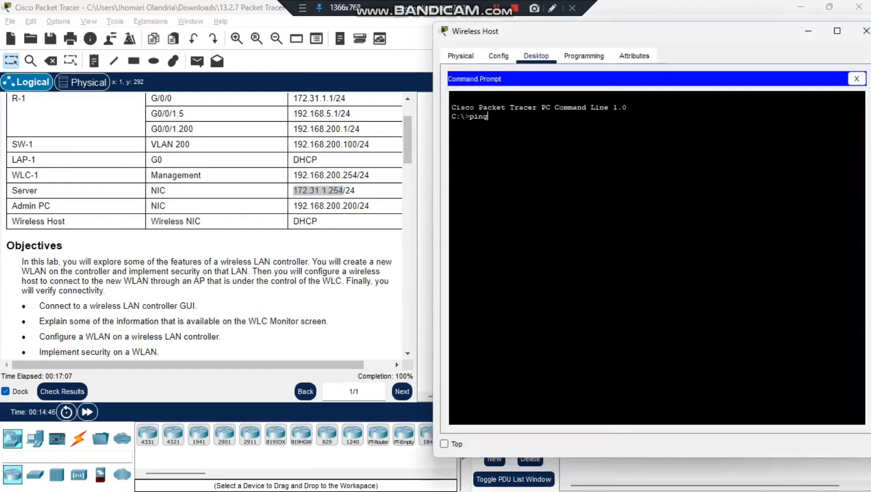
right_click(506, 133)
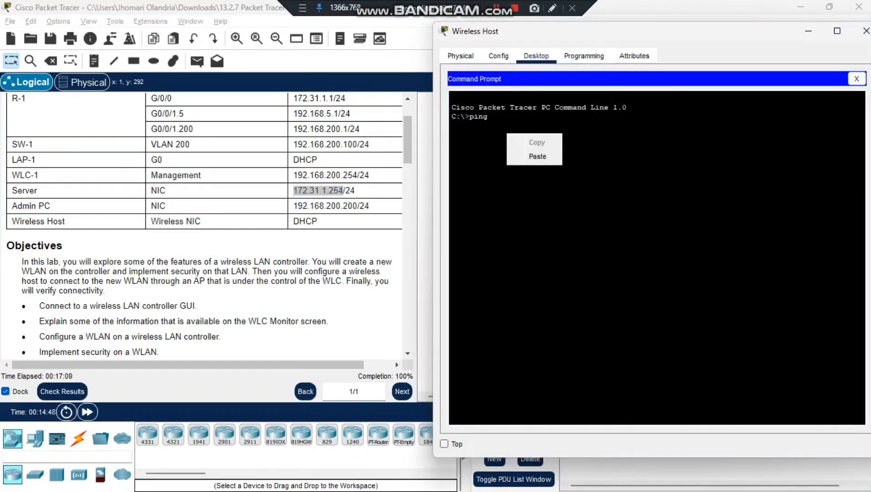
click(538, 156)
key(Return)
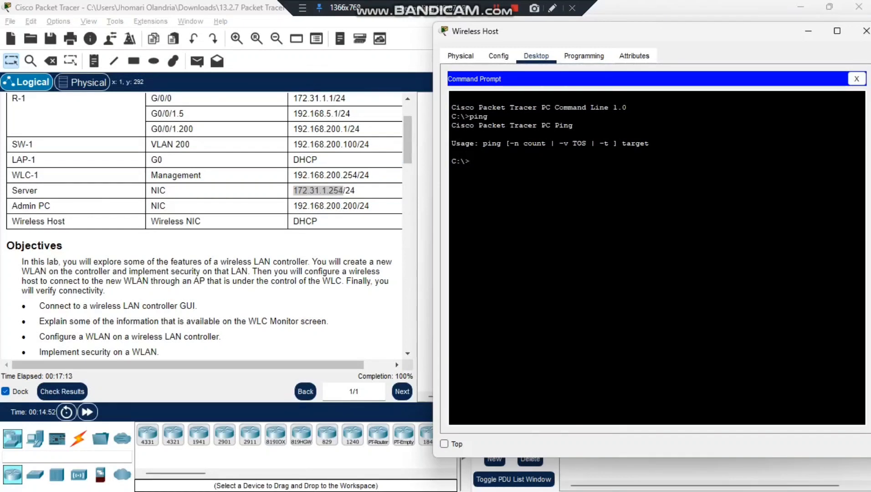
Step: Run ping 172.31.1.254 again, getting 3 of 4 replies from the Server
text(ping)
right_click(499, 160)
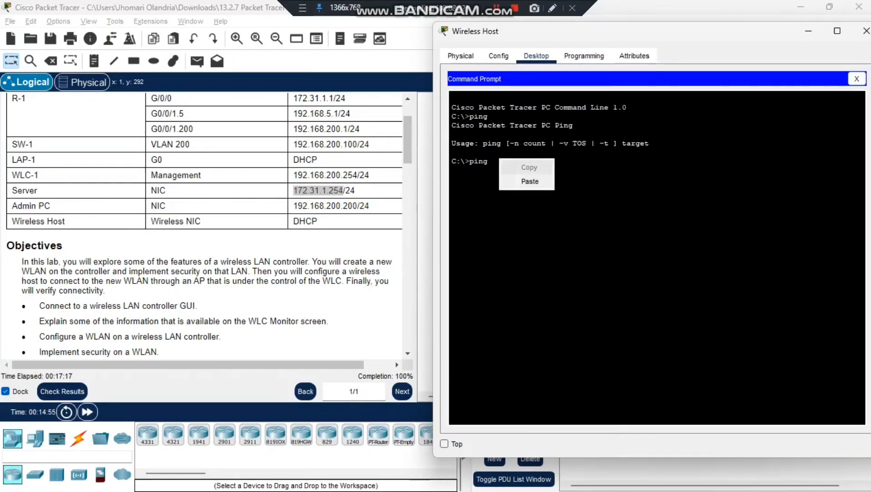
click(529, 179)
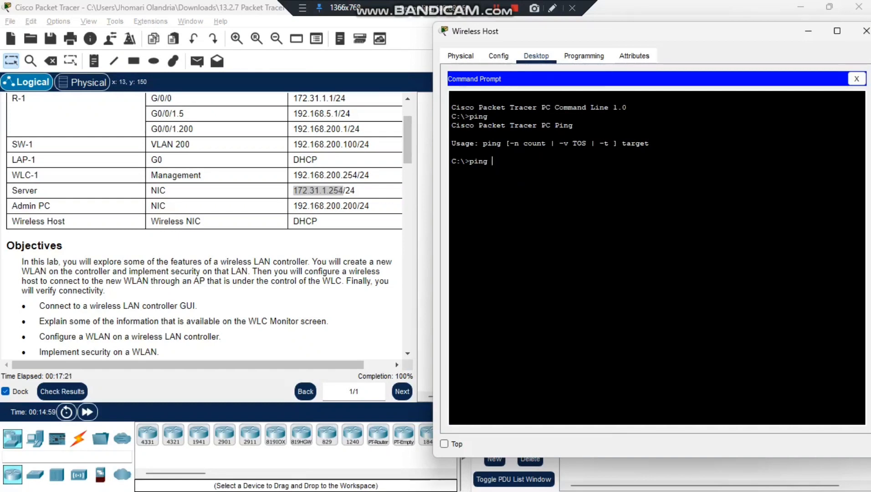
text(172.31.1.254)
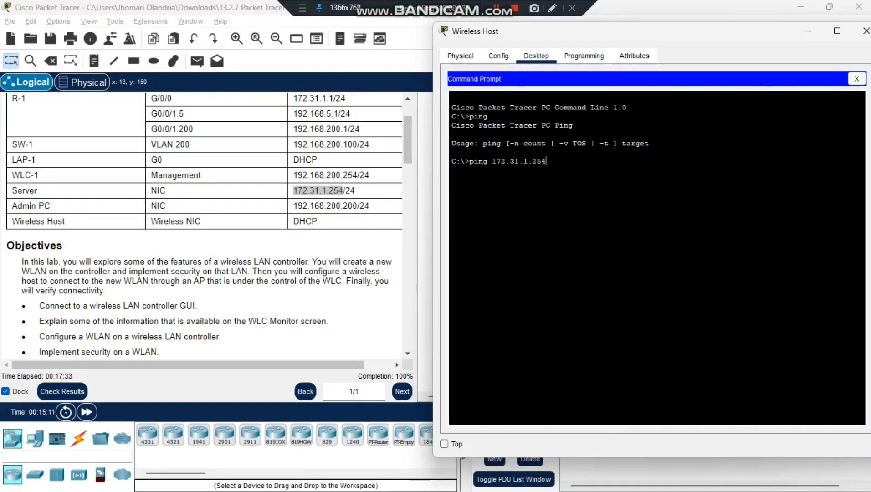
key(Return)
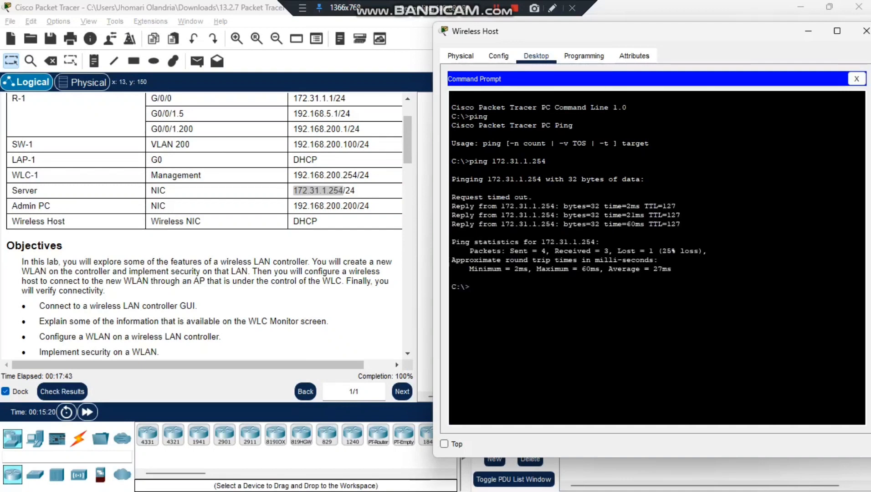
text(ping)
Step: Ping WLC-1's management address 192.168.200.254, copied from the addressing table, getting 2 of 4 replies
key(alt+Tab)
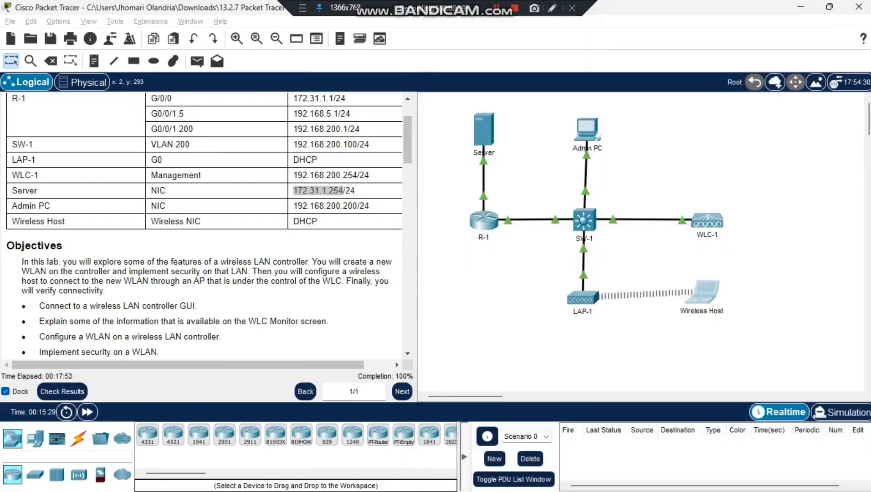
drag(293, 175, 358, 175)
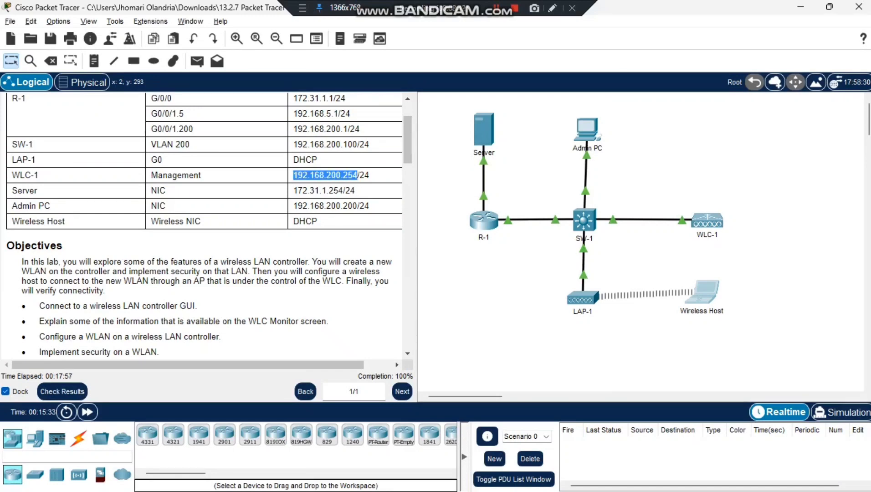
key(alt+Tab)
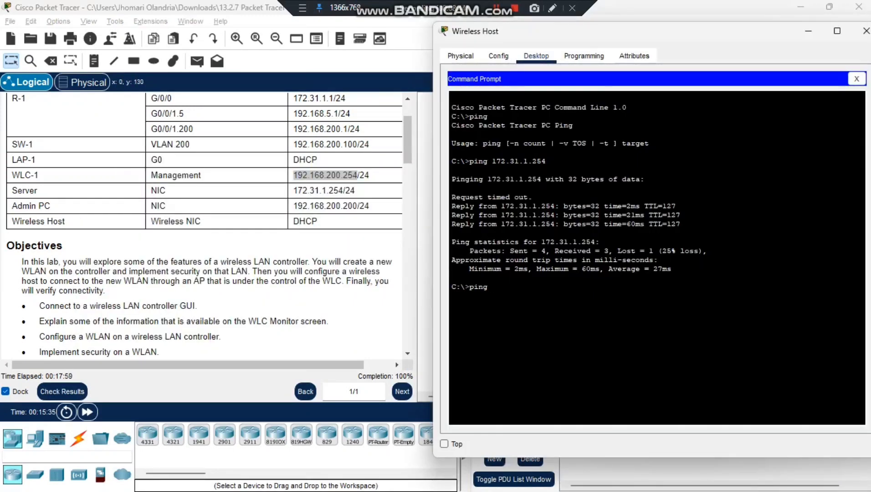
text(192.168.200.254)
key(Return)
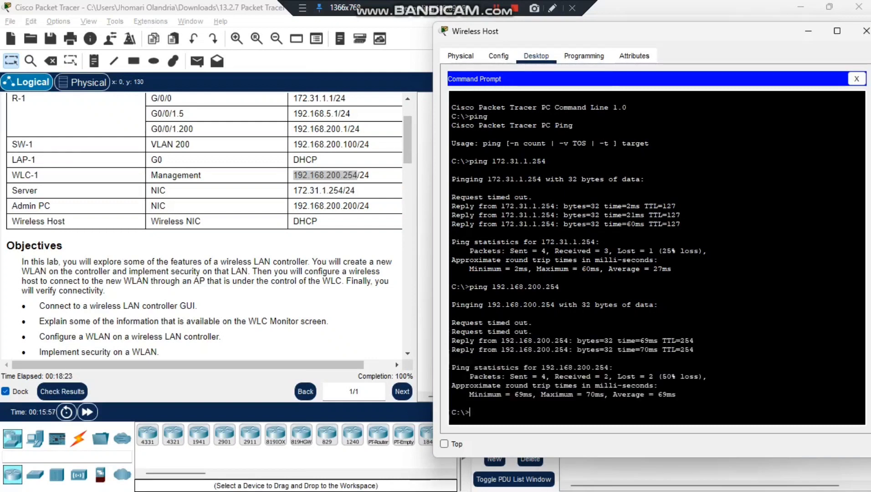
Step: Select the reply lines in the output, then close the Wireless Host window
drag(460, 340, 694, 349)
click(693, 349)
scroll(205, 223, up, 3)
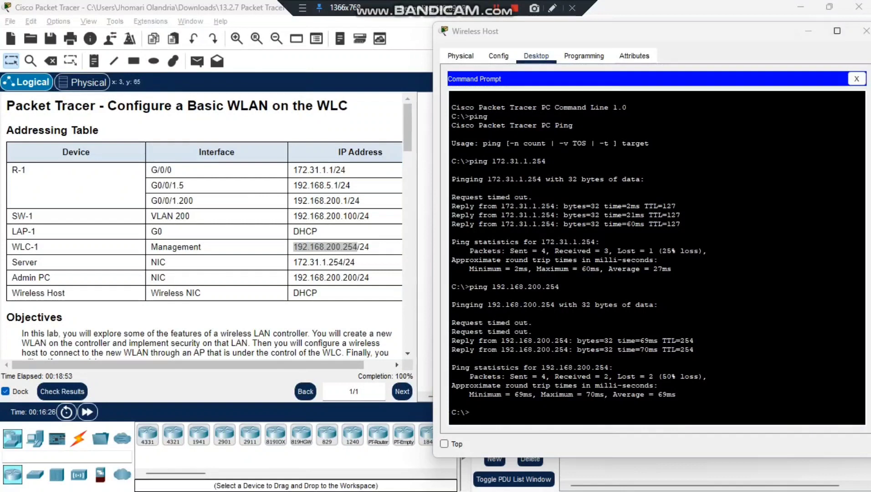
click(862, 31)
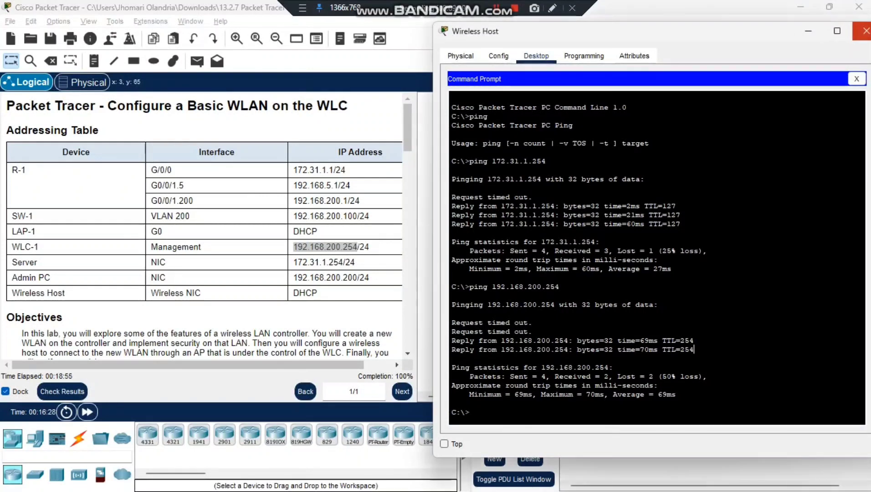